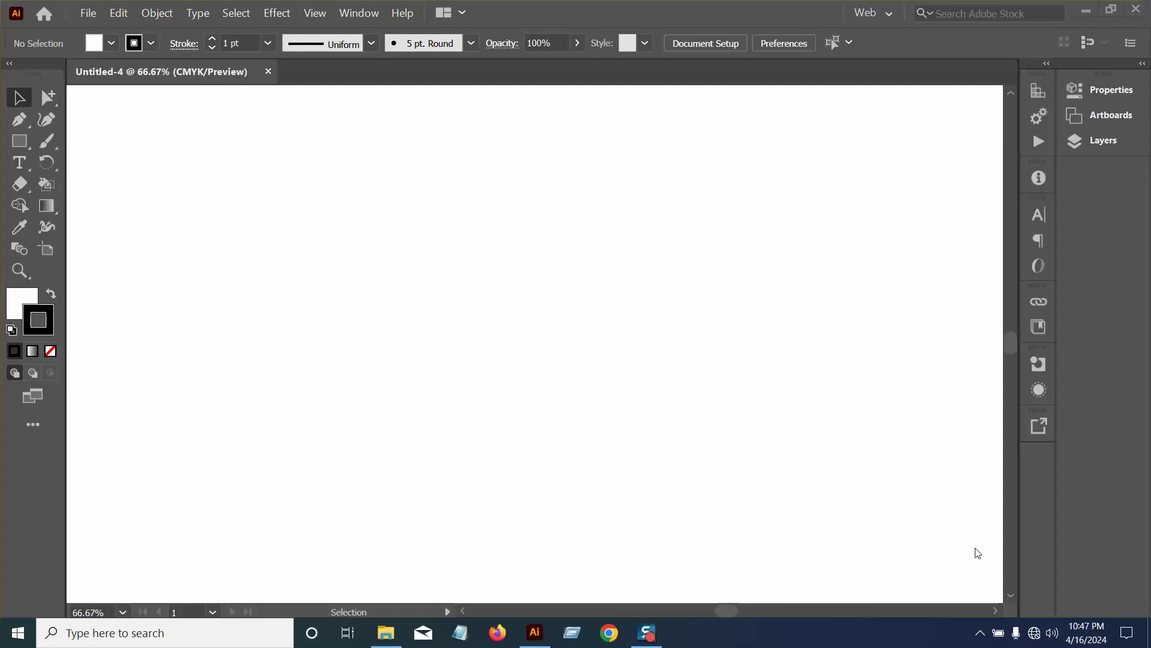
click(58, 106)
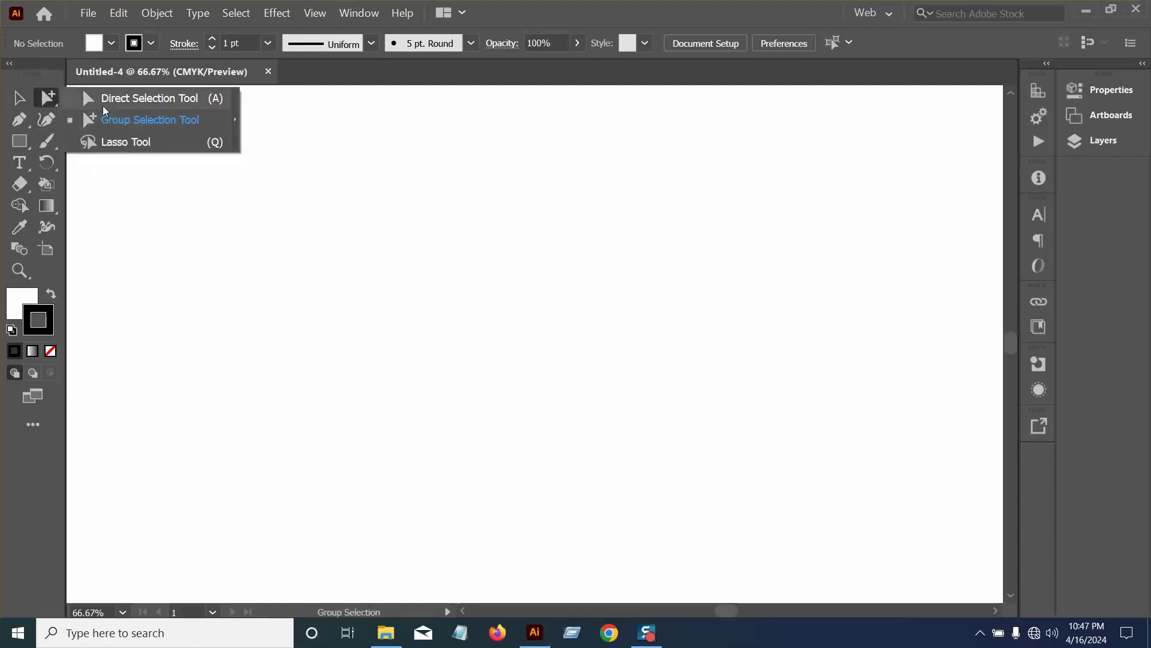
click(103, 104)
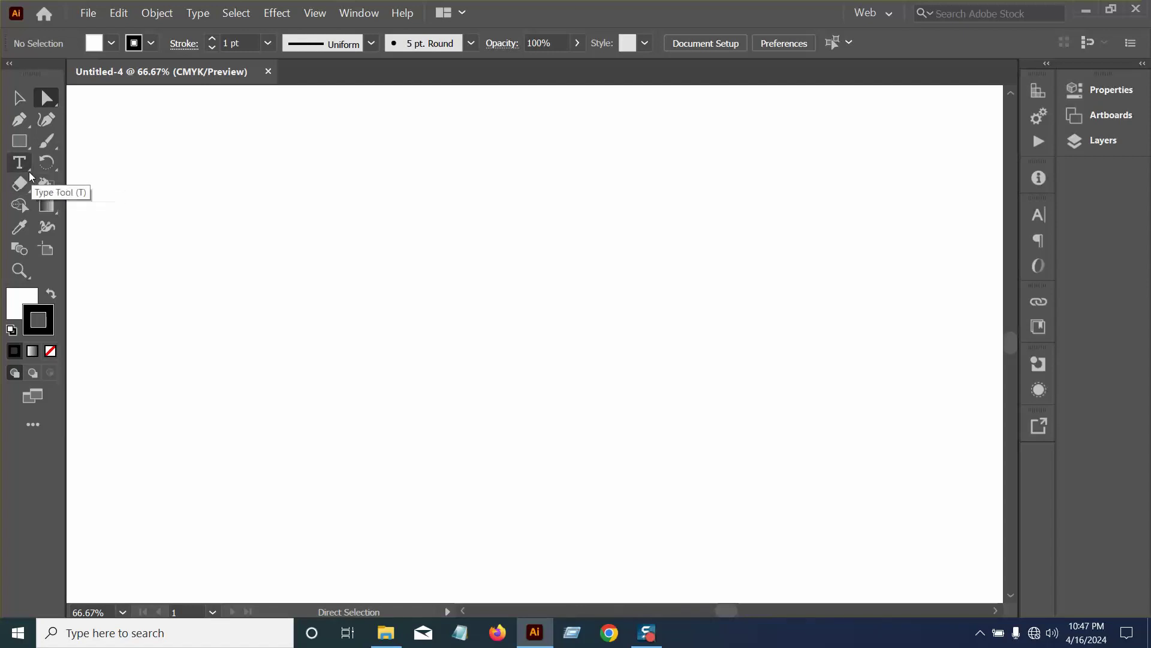
click(58, 109)
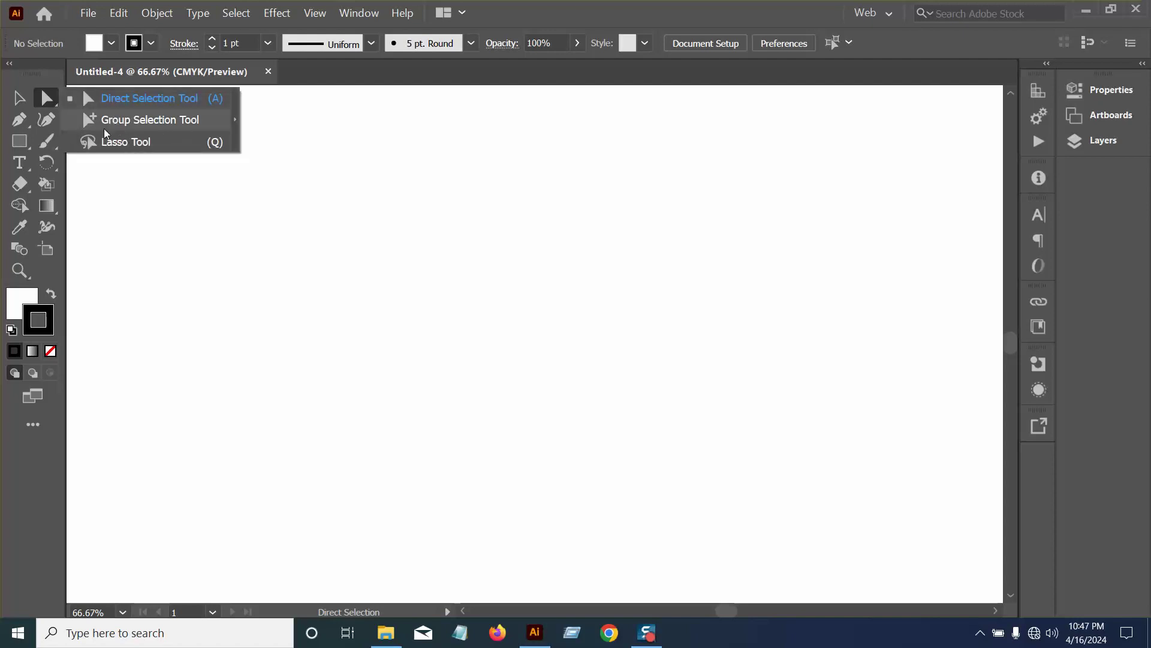
click(160, 127)
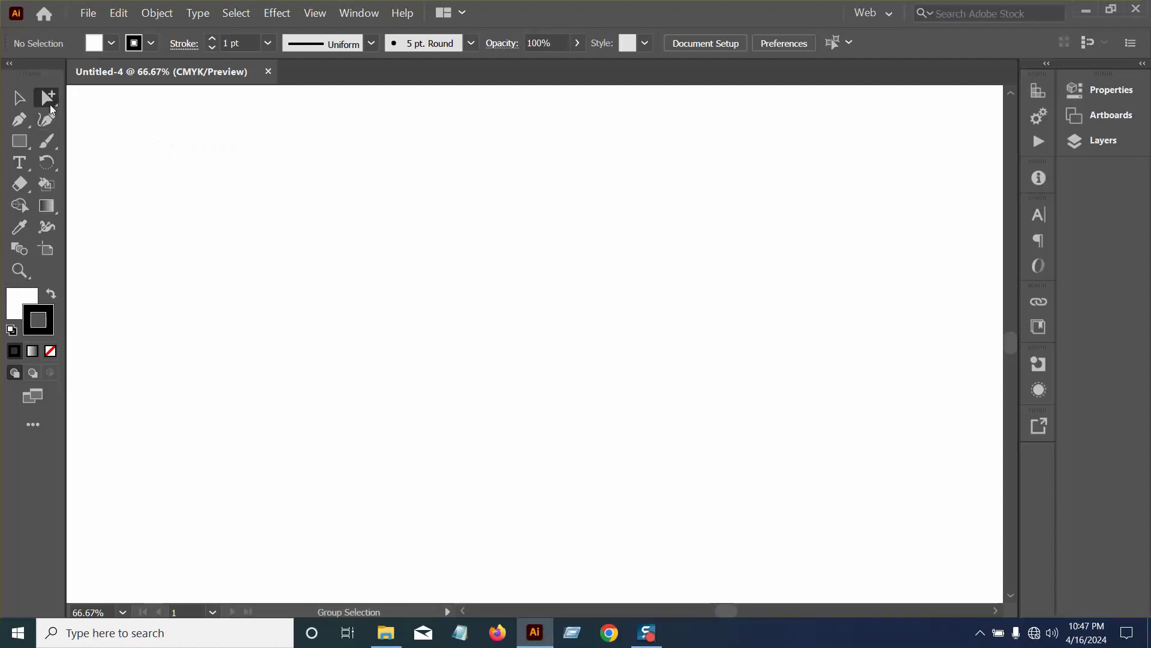
right_click(51, 104)
click(75, 104)
click(18, 100)
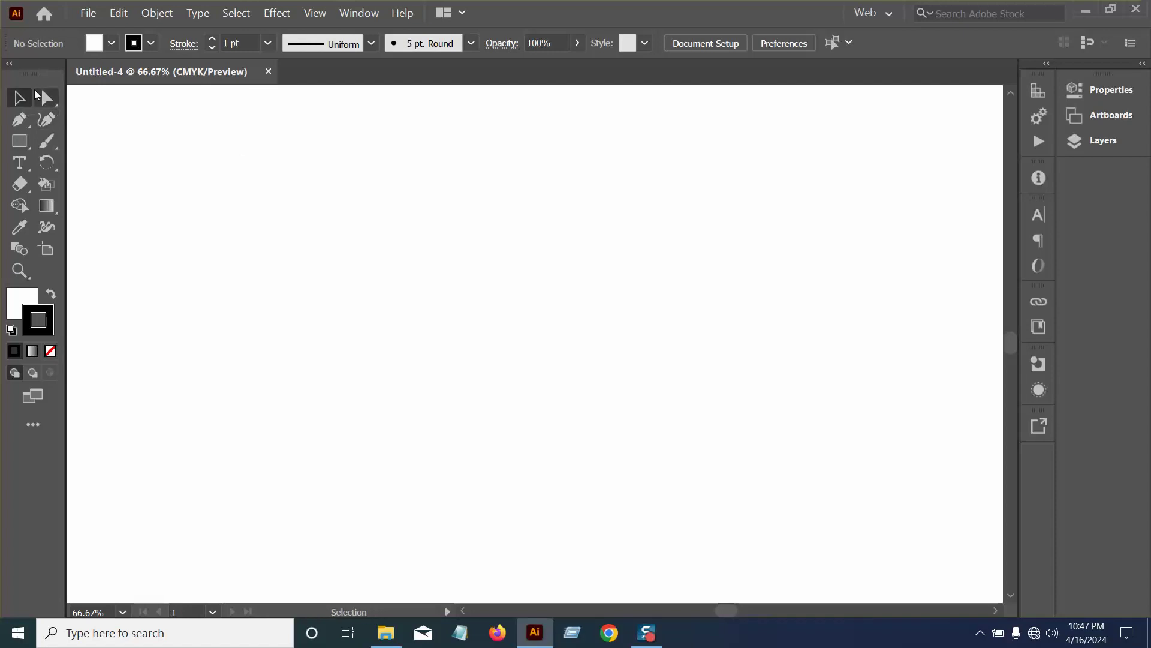
Draw a square in the upper-left area of the canvas and fill it with dark blue.
click(23, 140)
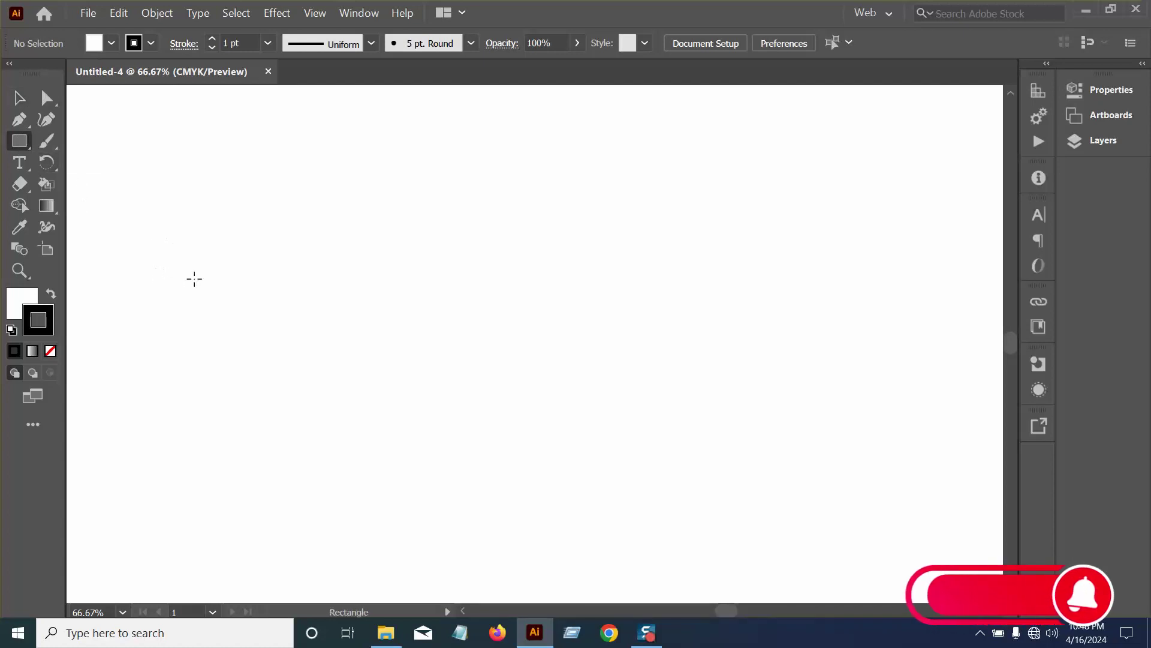
drag(197, 209, 290, 302)
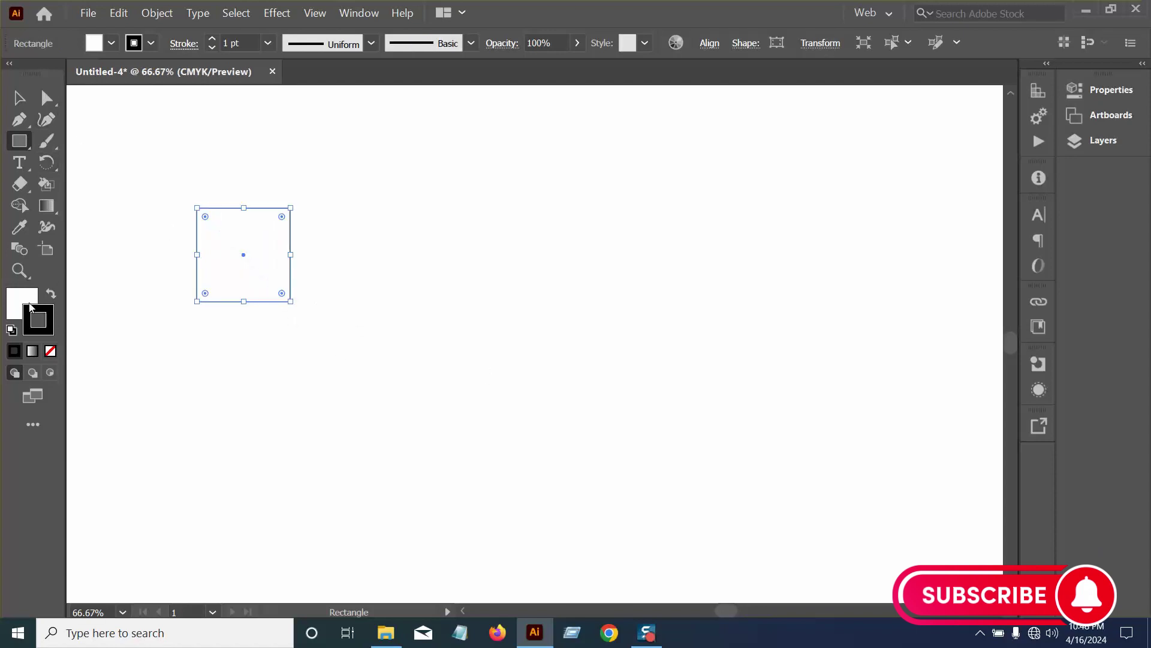
click(24, 303)
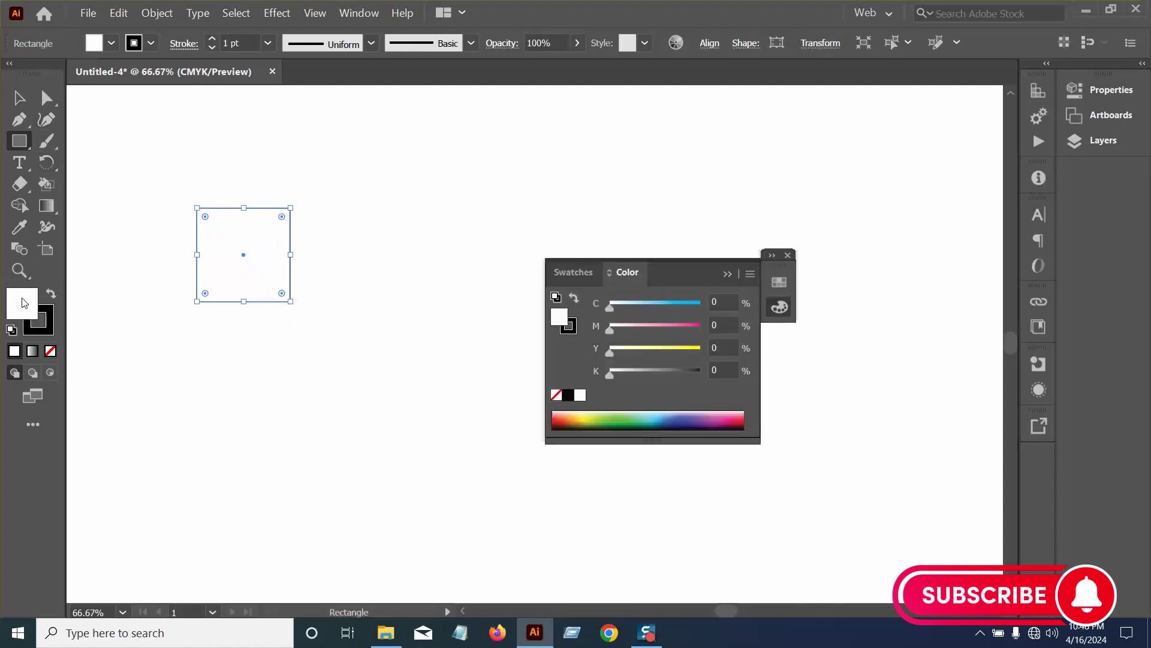
click(728, 275)
click(94, 42)
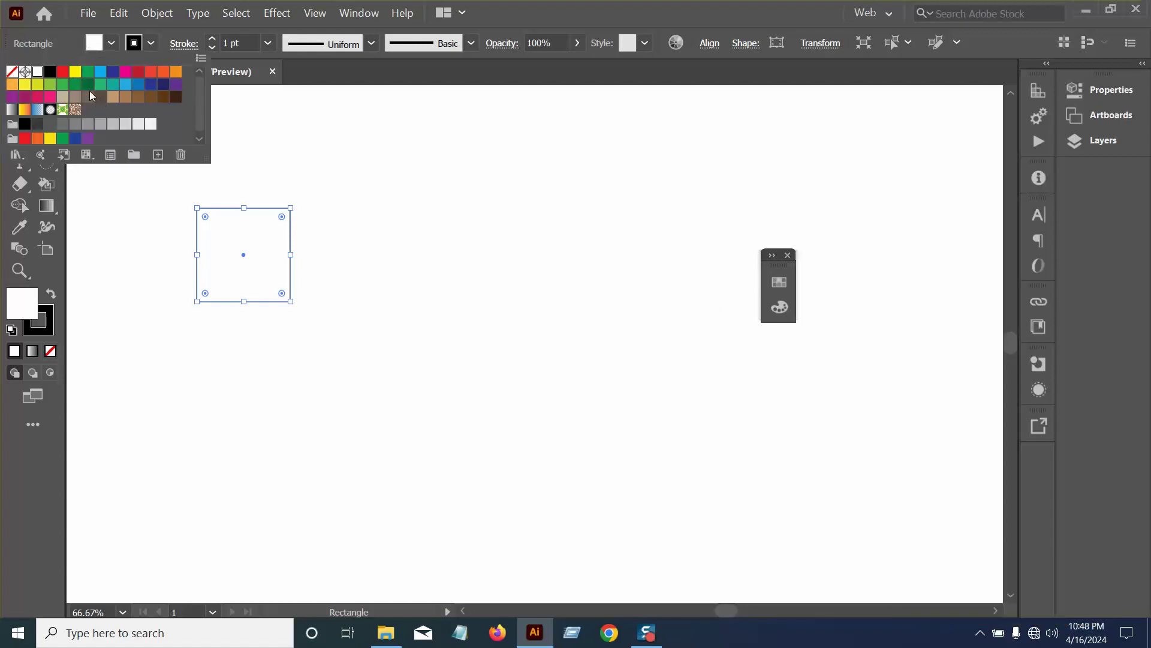
click(112, 71)
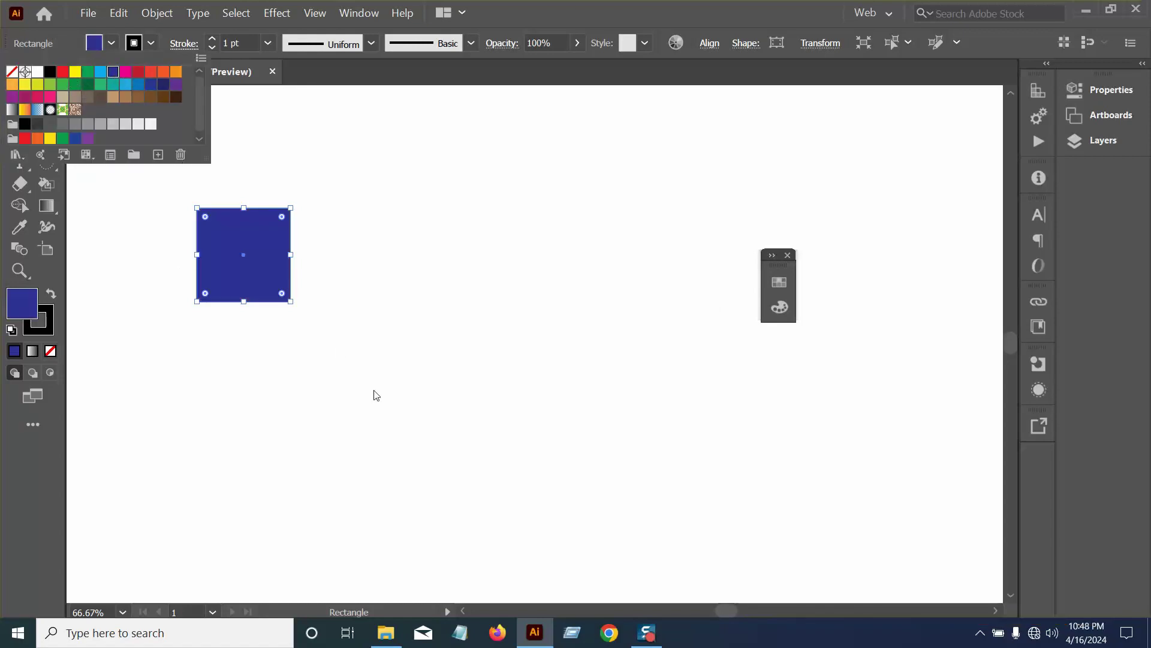
click(326, 379)
Duplicate the blue square horizontally to make a row of four evenly spaced squares.
click(14, 98)
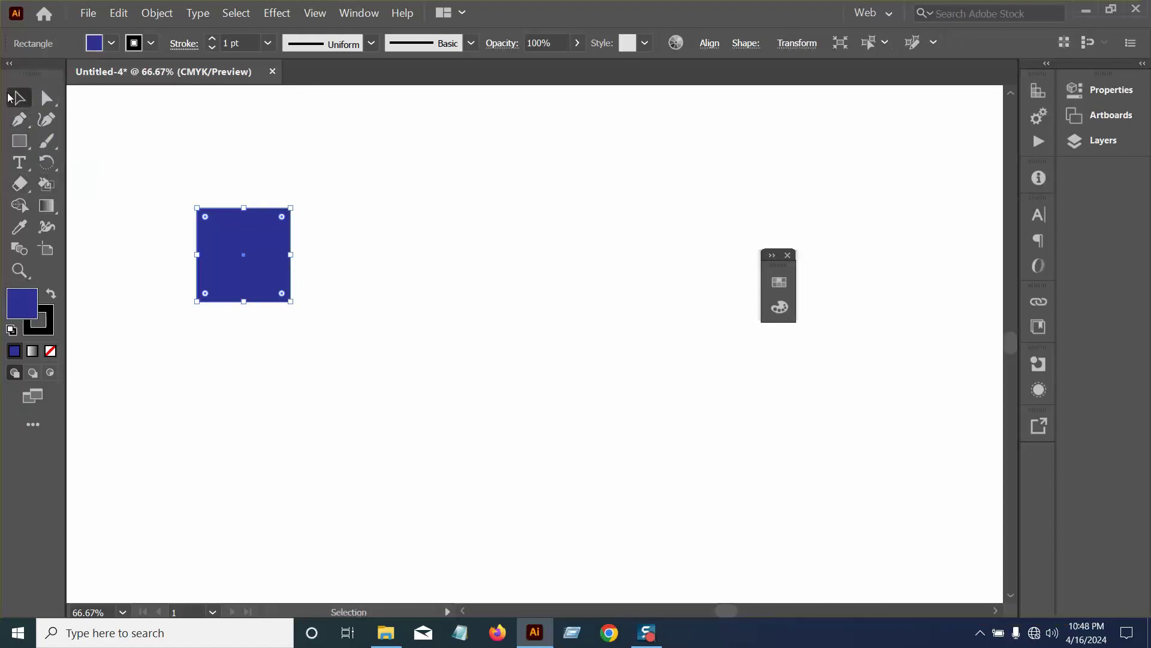
click(490, 263)
drag(246, 295, 362, 301)
key(ctrl+shift+a)
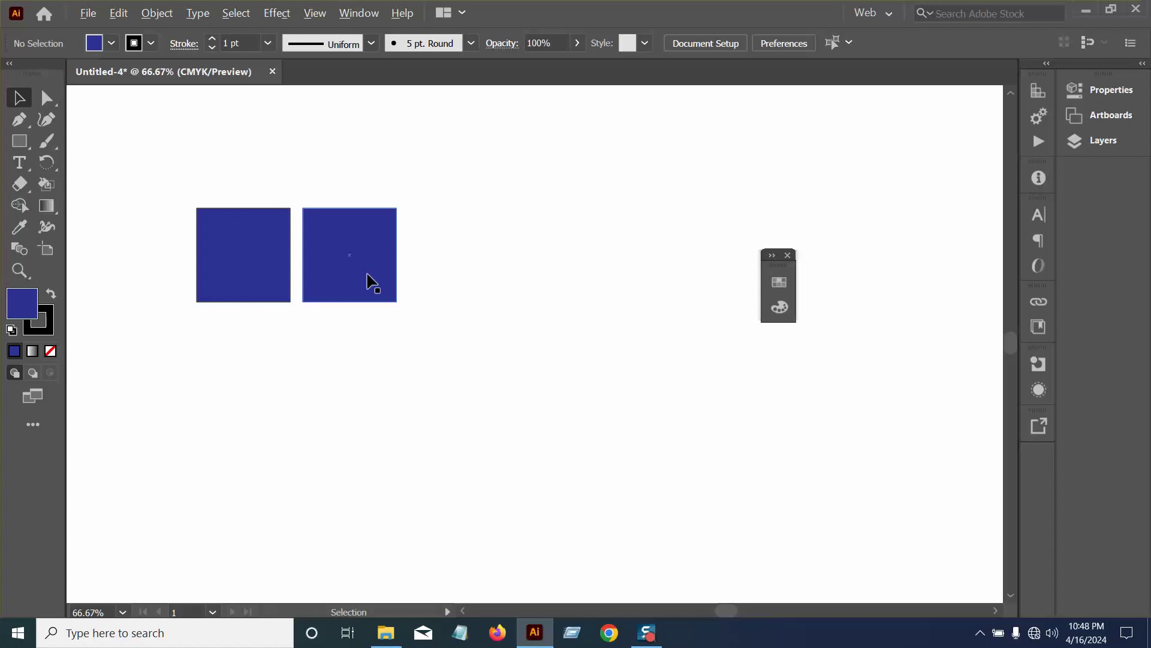
drag(372, 282, 622, 359)
click(498, 324)
click(634, 381)
Duplicate the whole row of four squares directly below to form a second row.
drag(159, 162, 616, 414)
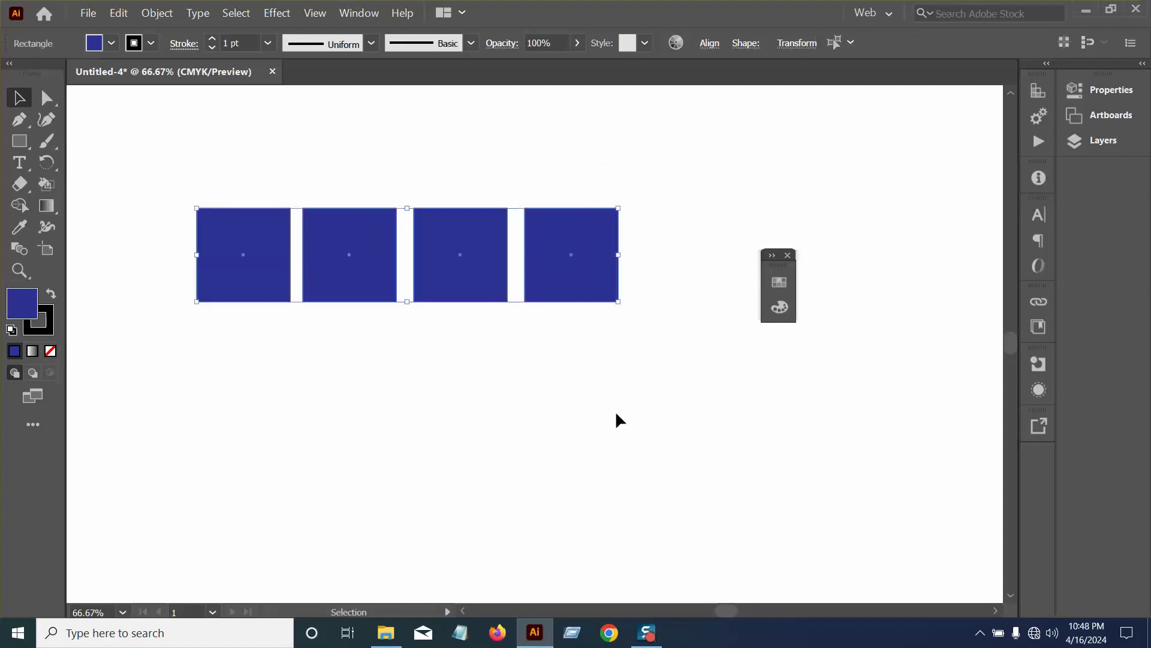
drag(143, 164, 630, 402)
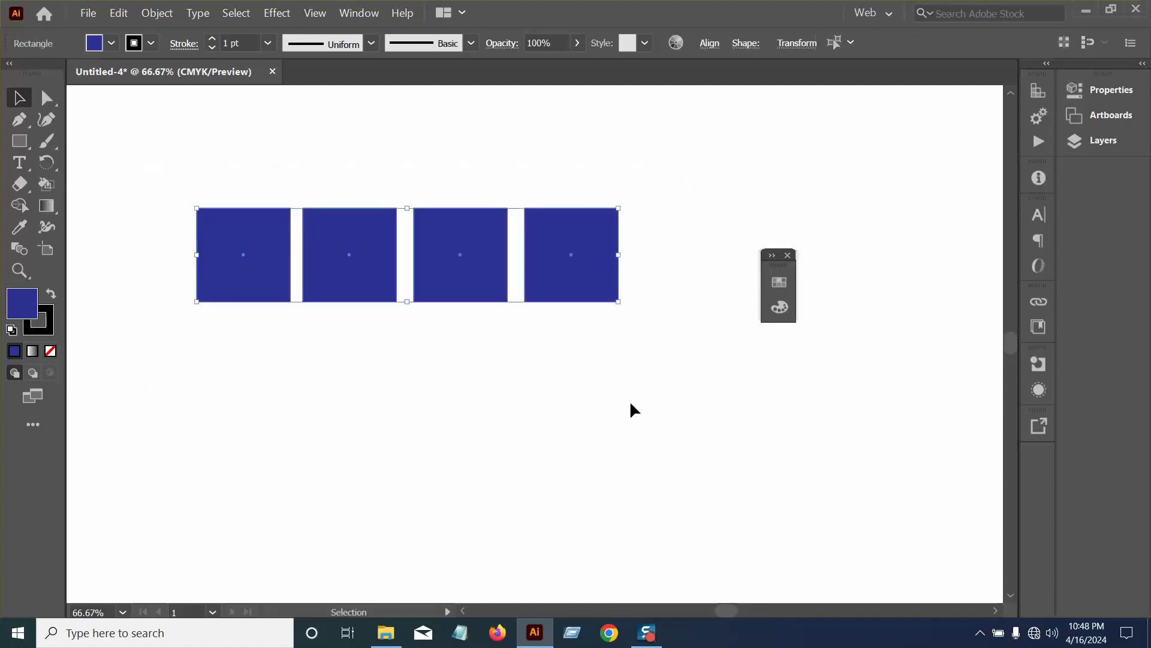
shift+click(585, 293)
click(602, 379)
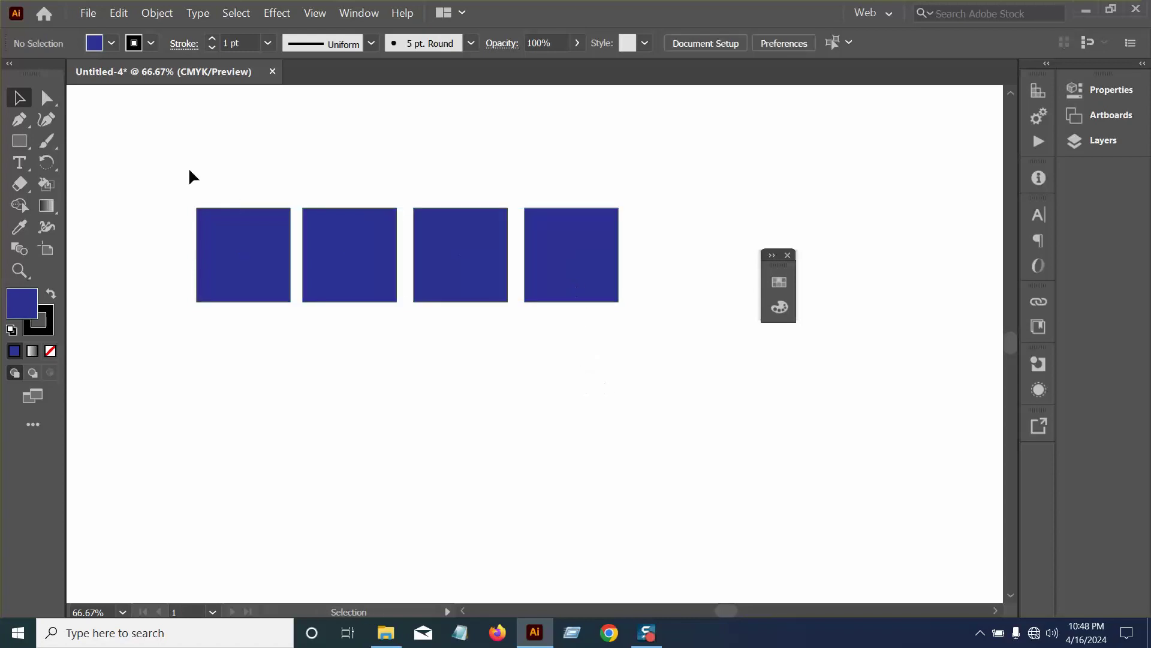
drag(188, 172, 624, 414)
drag(591, 312, 586, 403)
click(656, 466)
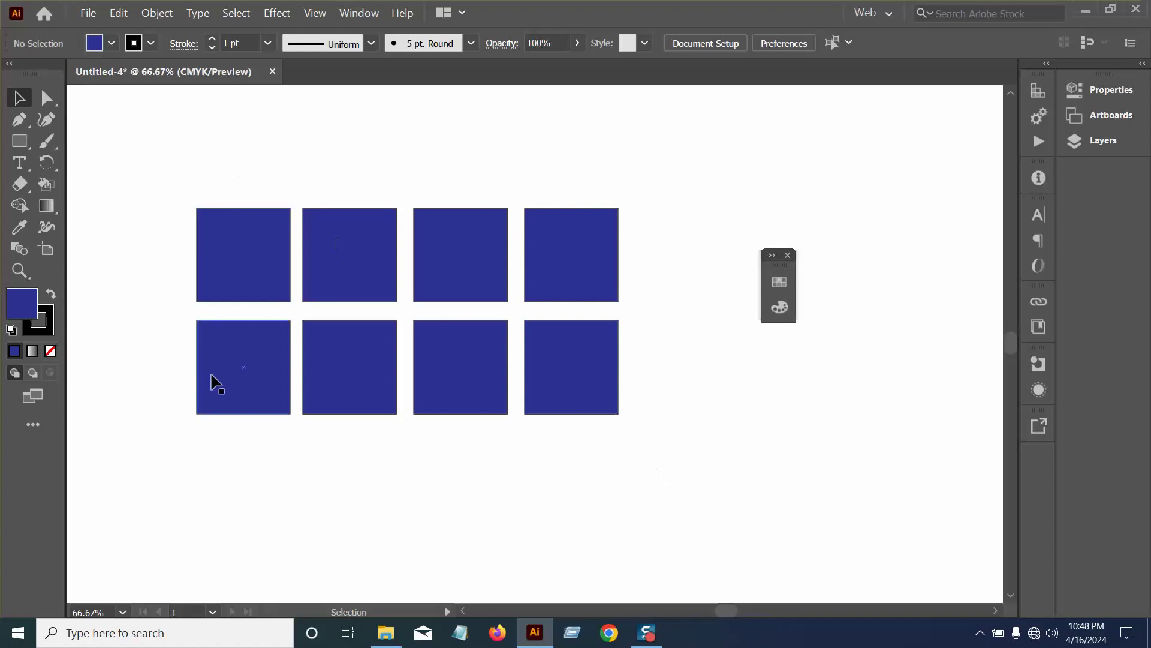
Fill the second square of the lower row with red and the third square of the upper row with yellow-green.
click(358, 391)
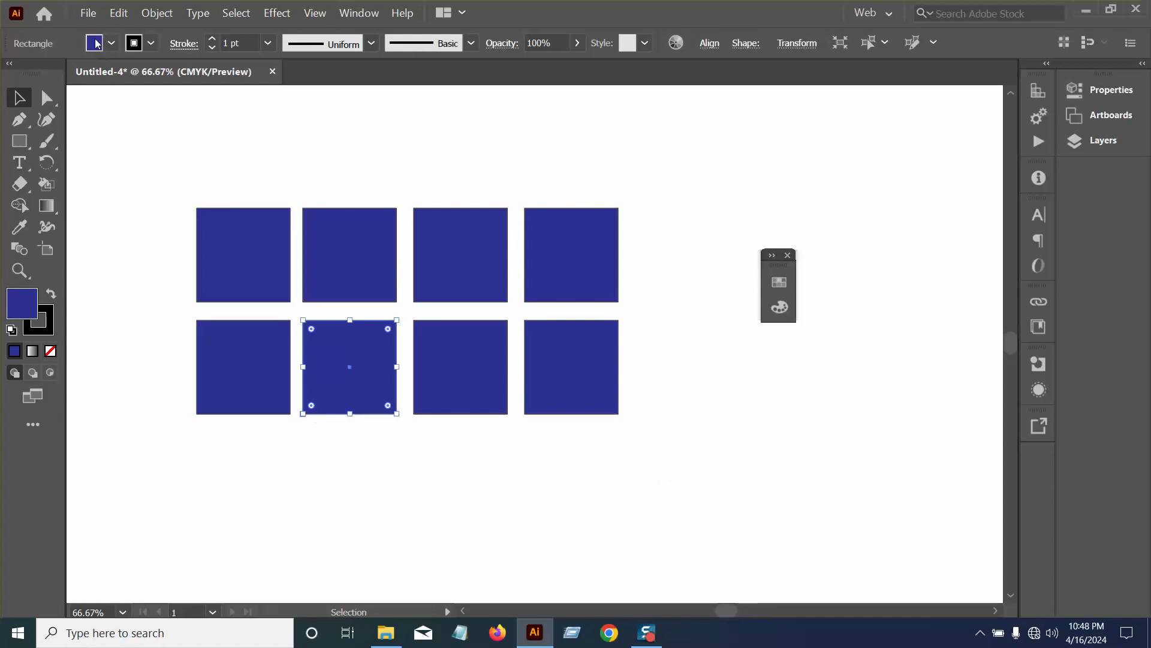
click(111, 43)
click(151, 71)
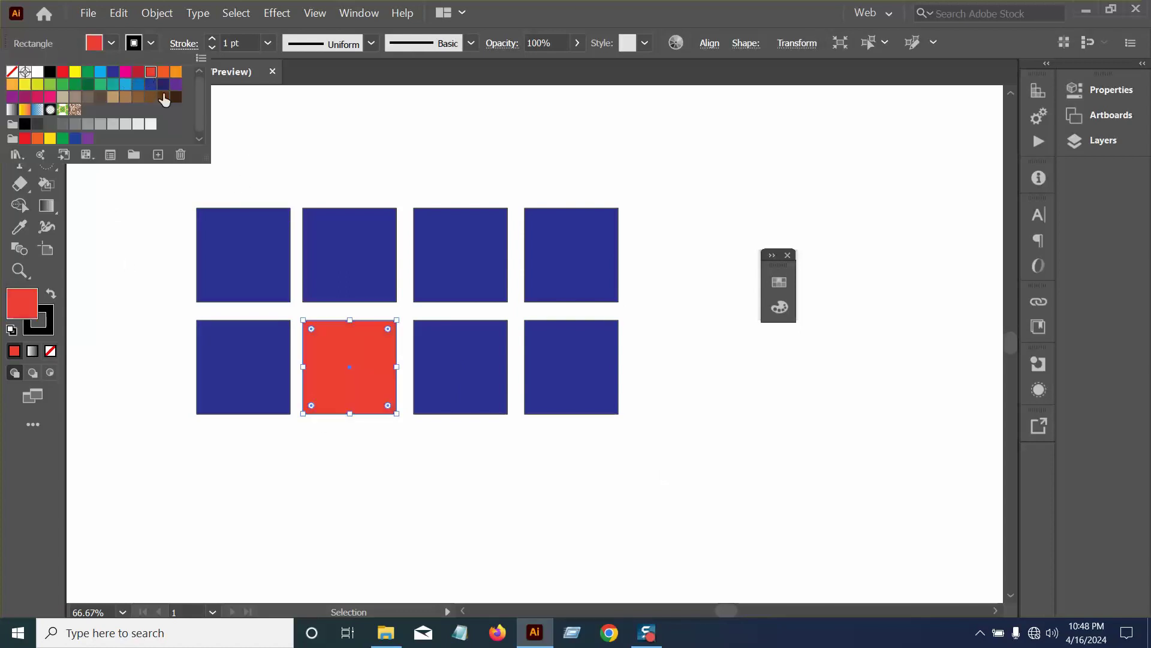
click(462, 255)
click(466, 268)
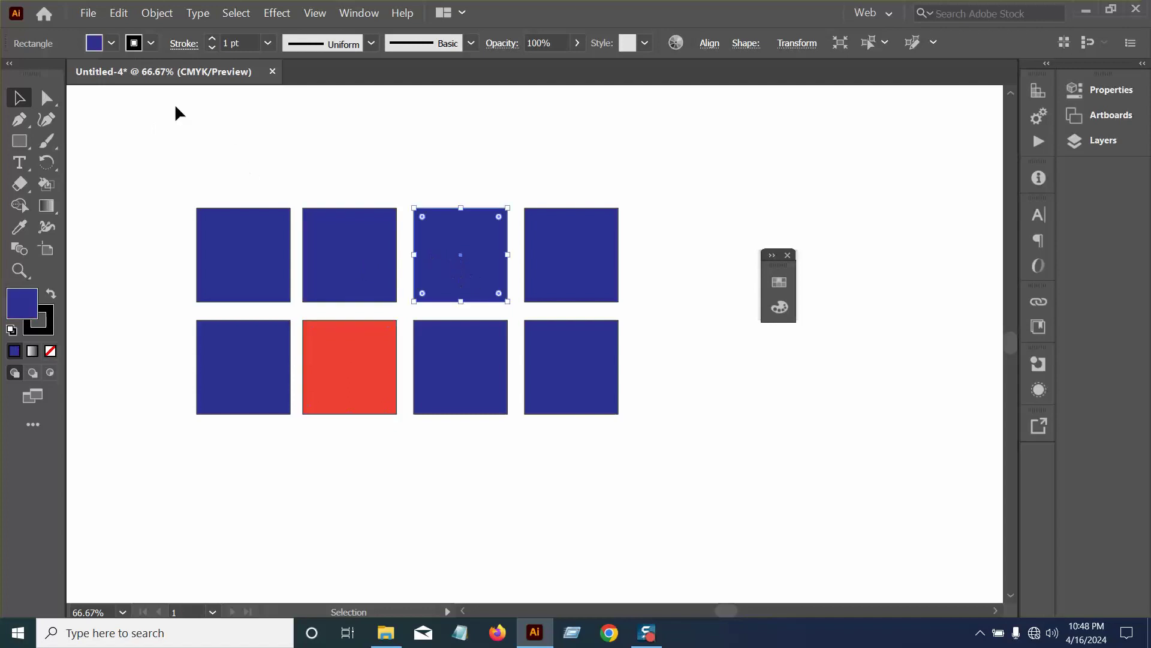
click(98, 45)
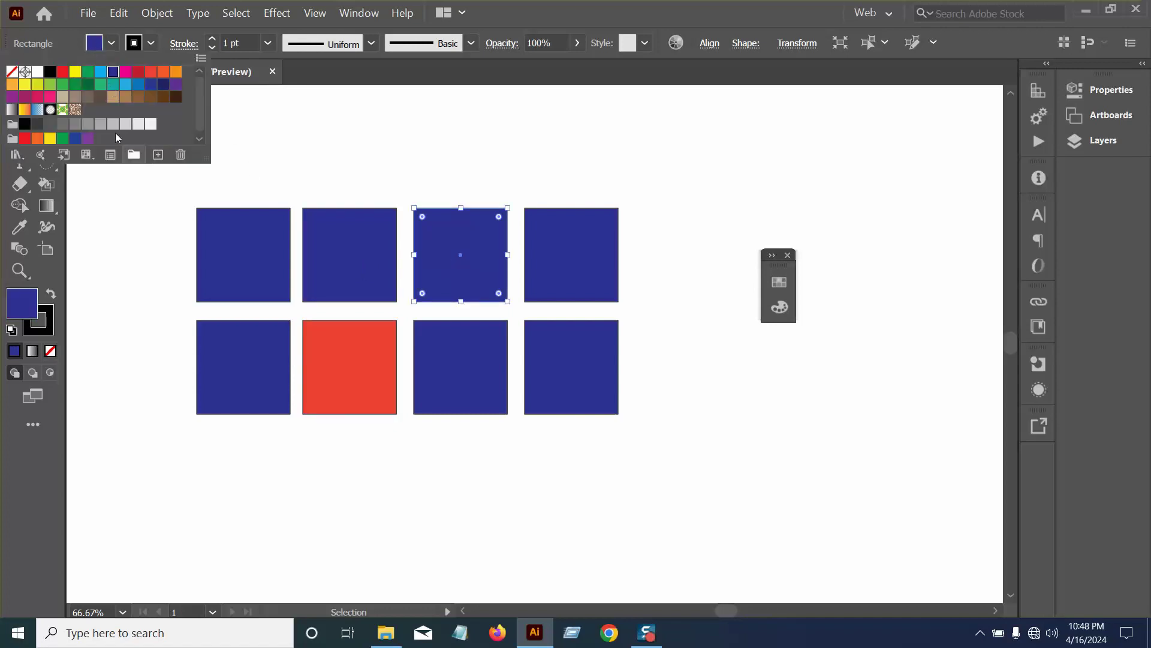
click(39, 86)
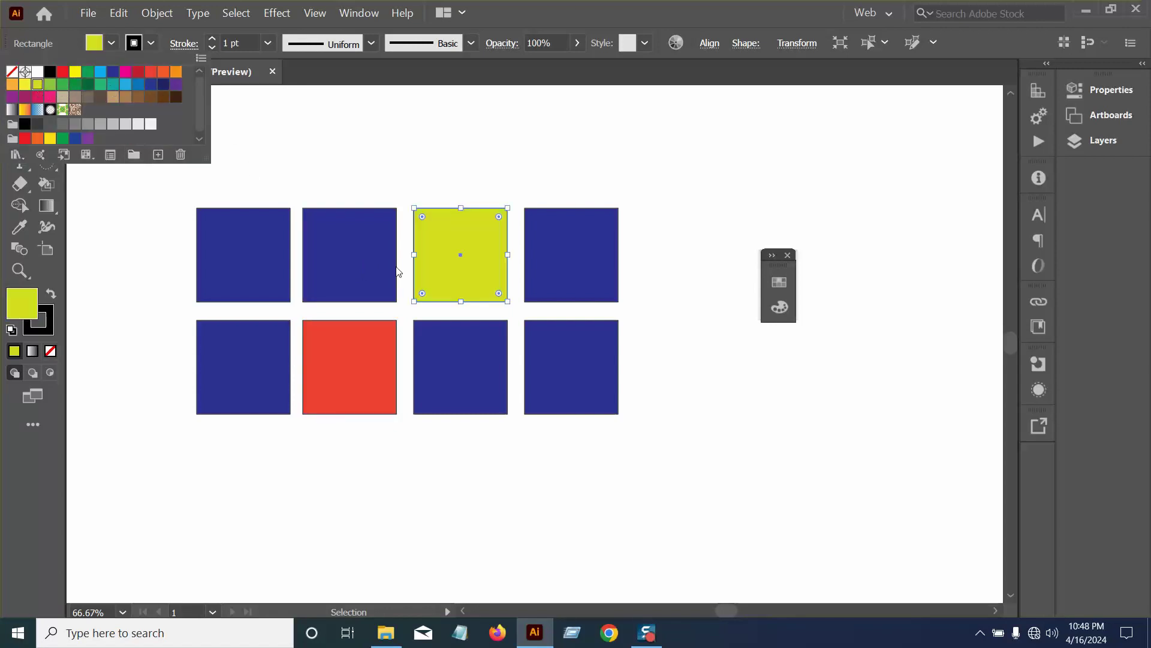
Fill the last square of the lower row with orange and the first square of the upper row with purple.
click(580, 381)
click(94, 44)
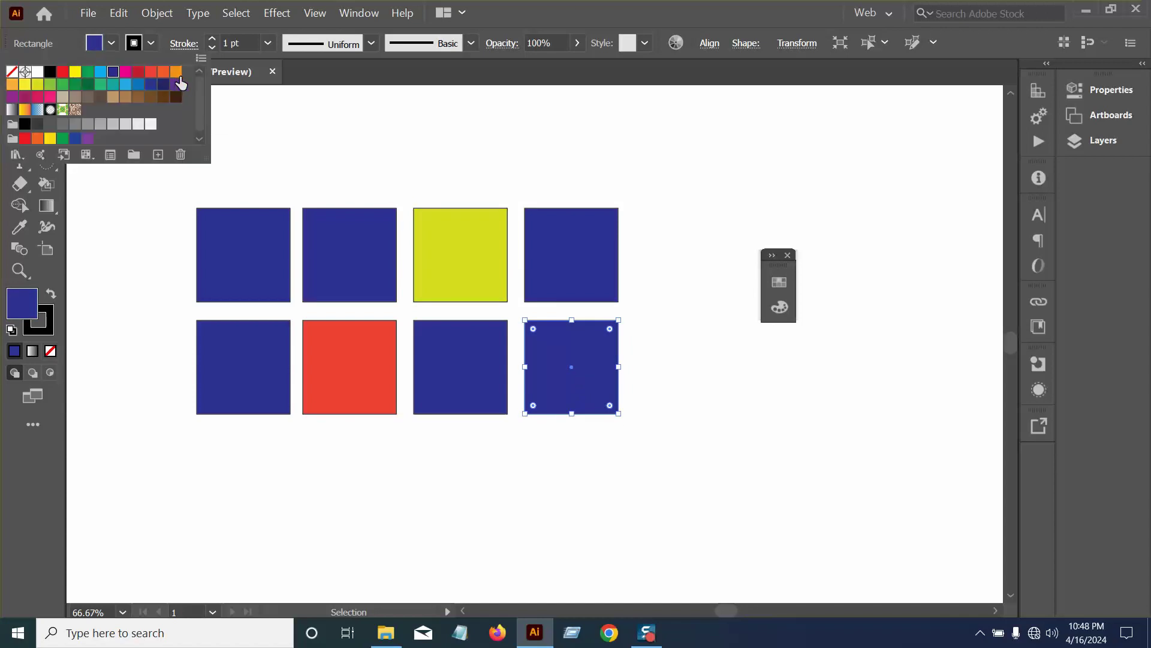
click(176, 72)
click(205, 258)
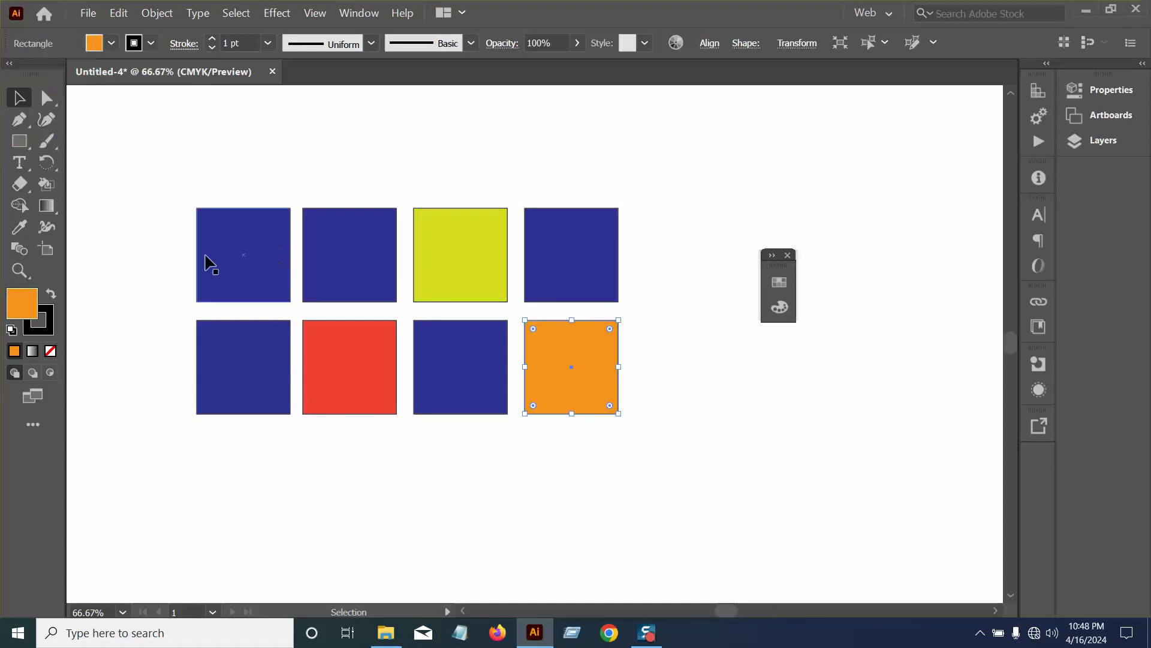
click(93, 44)
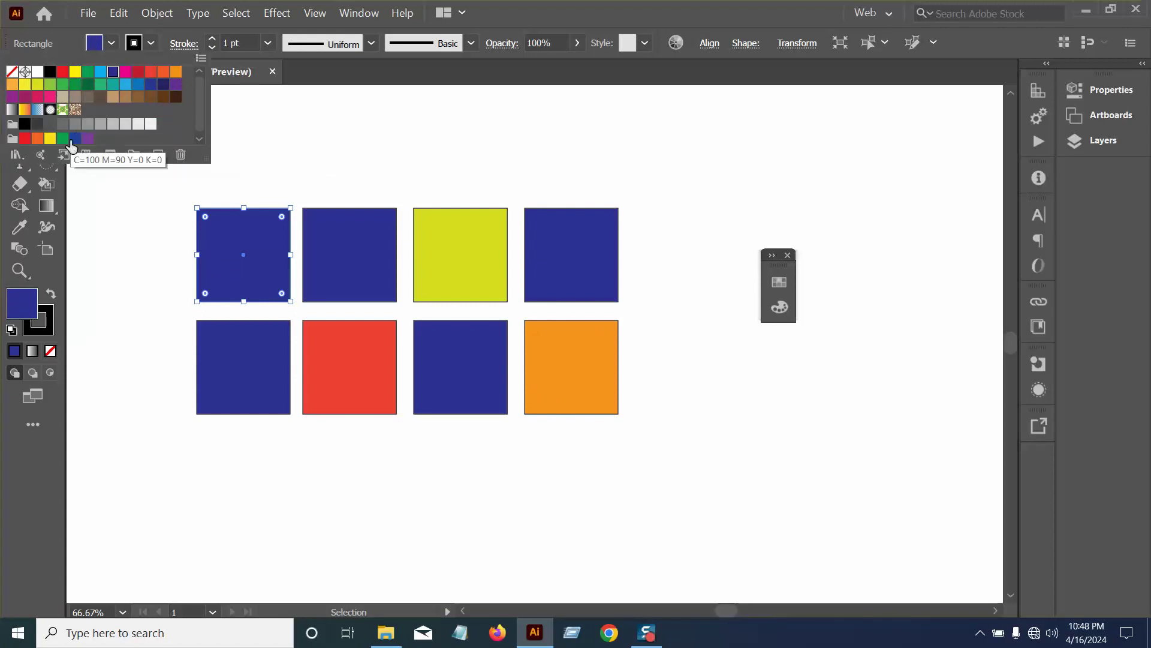
click(87, 139)
click(328, 470)
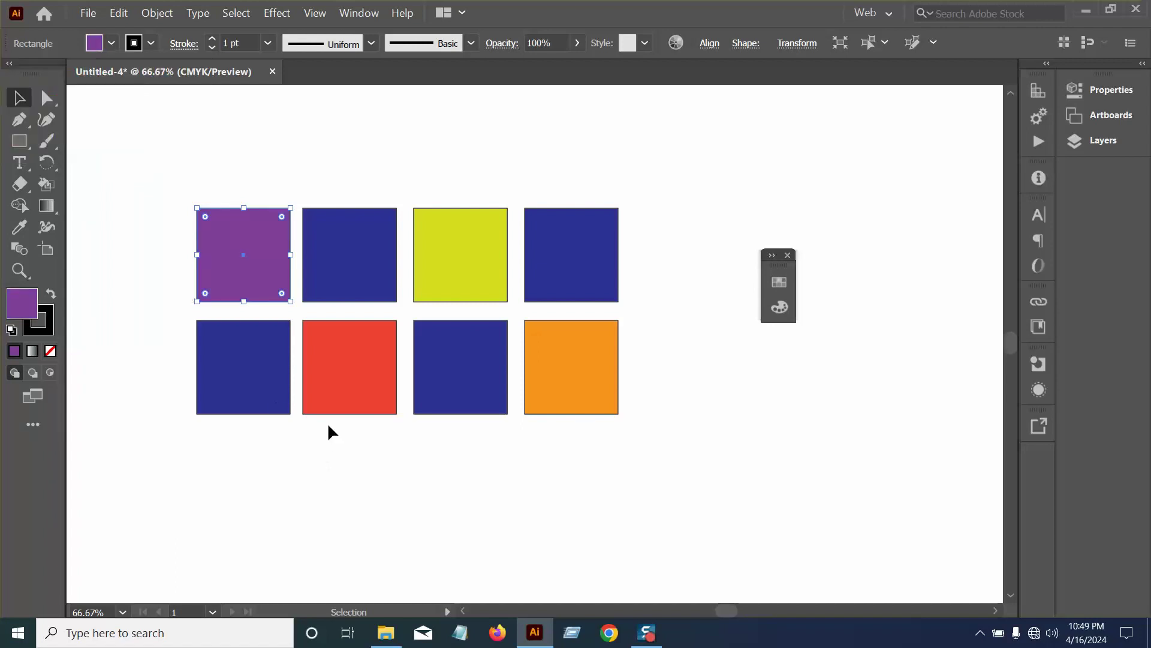
Select all eight squares and set their stroke to none.
click(659, 460)
drag(133, 162, 661, 480)
click(676, 483)
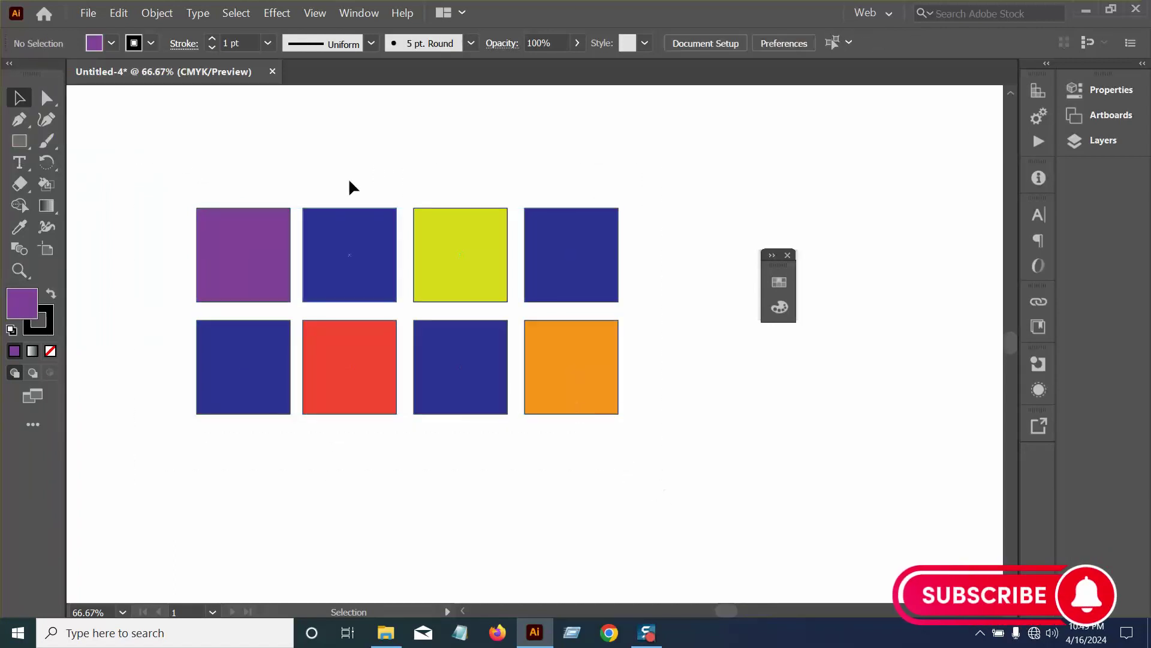
drag(178, 183, 692, 506)
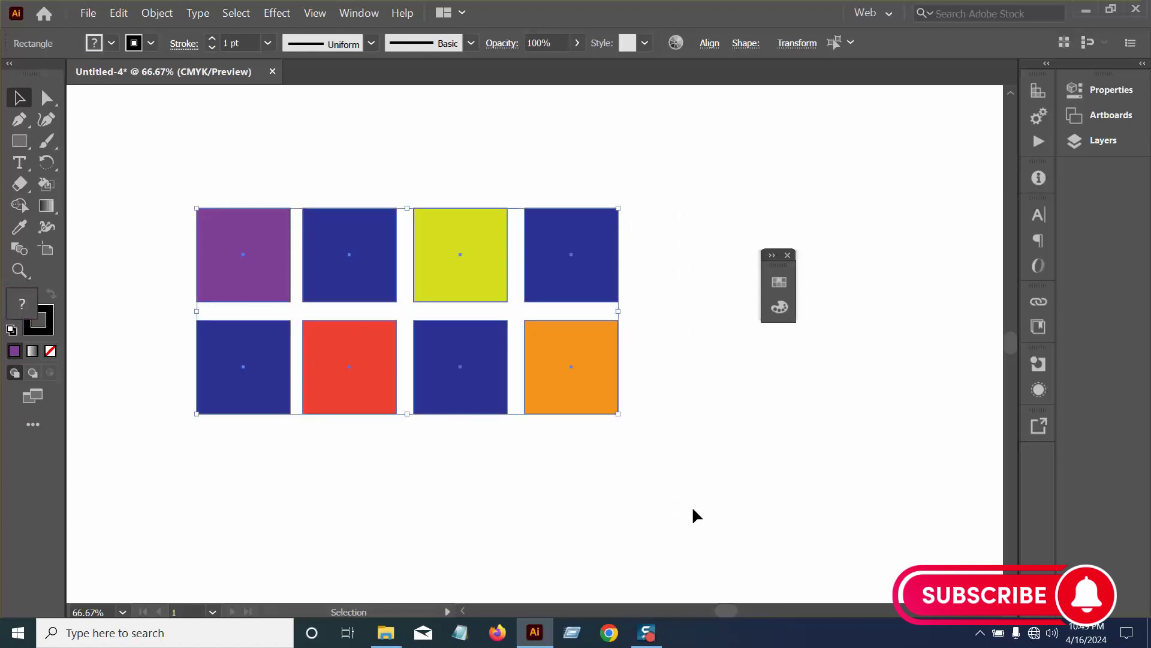
click(117, 327)
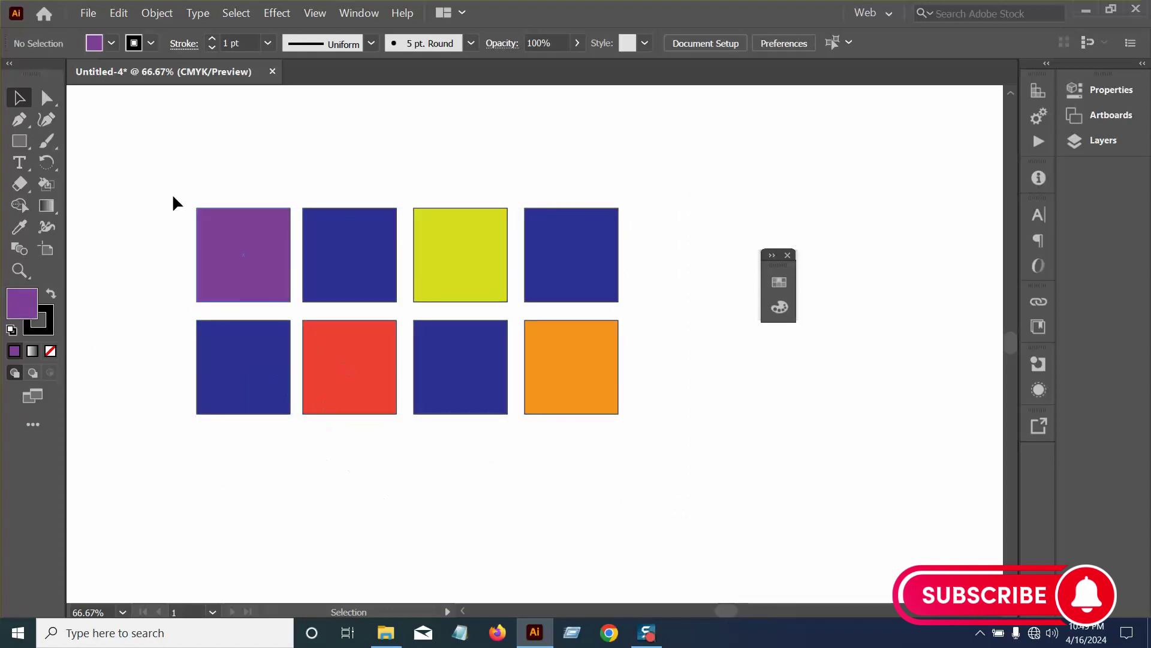
drag(150, 159, 683, 444)
click(46, 327)
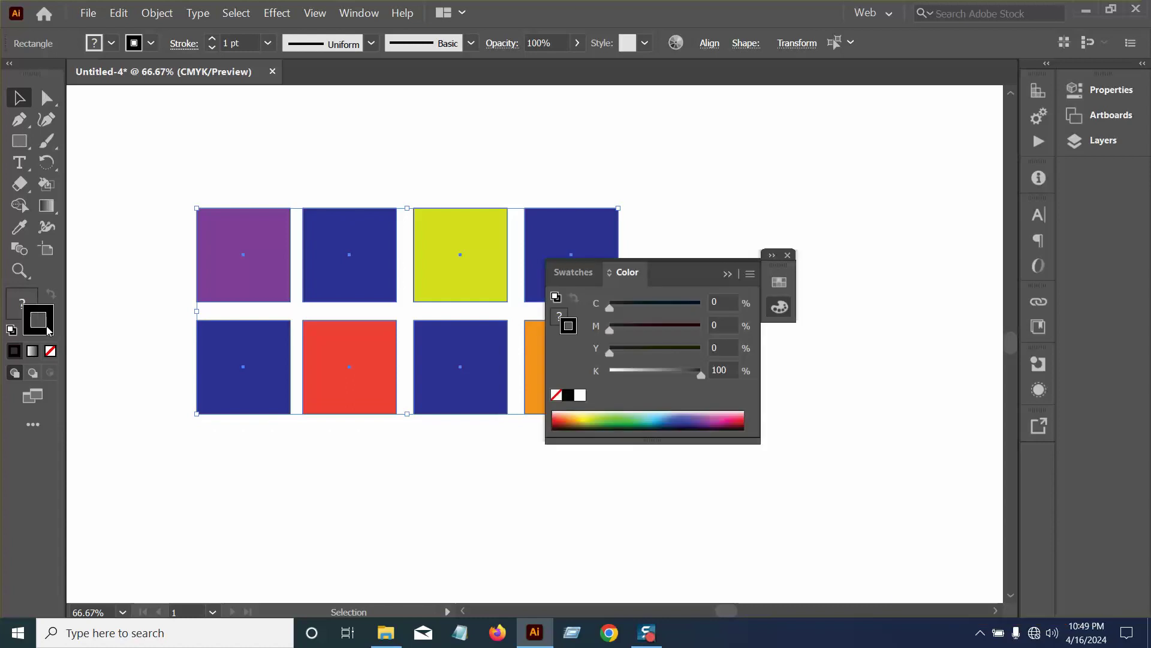
click(728, 274)
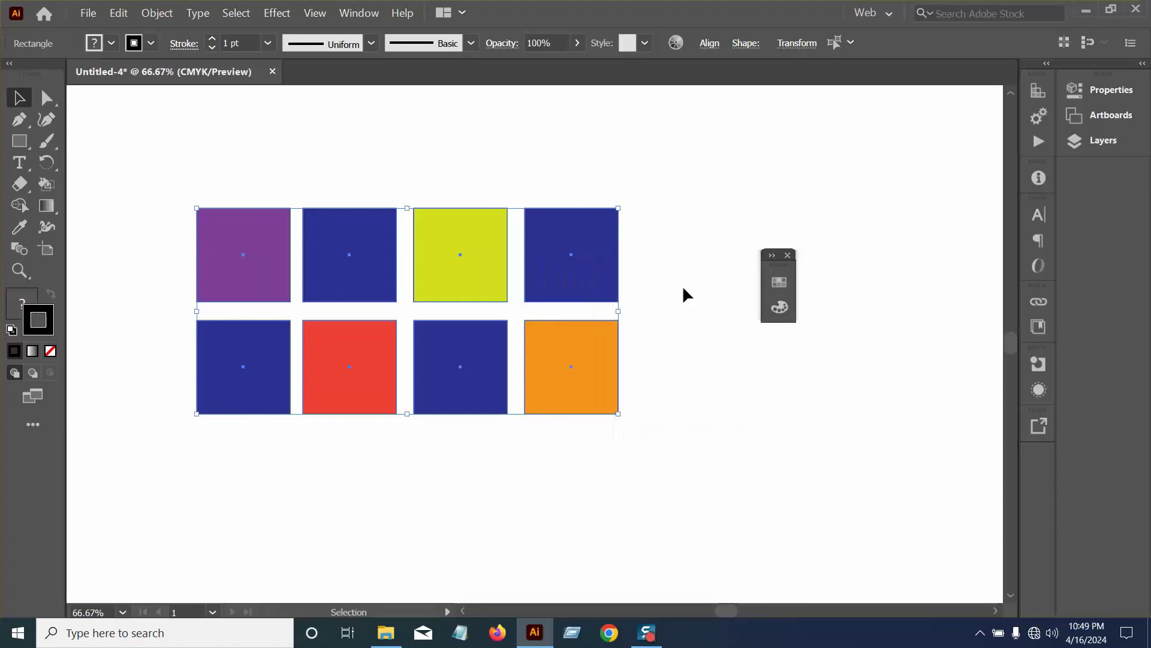
click(50, 351)
click(567, 520)
Group all eight squares into one object and deselect it.
mouse_move(171, 171)
mouse_down()
mouse_move(585, 452)
mouse_move(661, 524)
mouse_up()
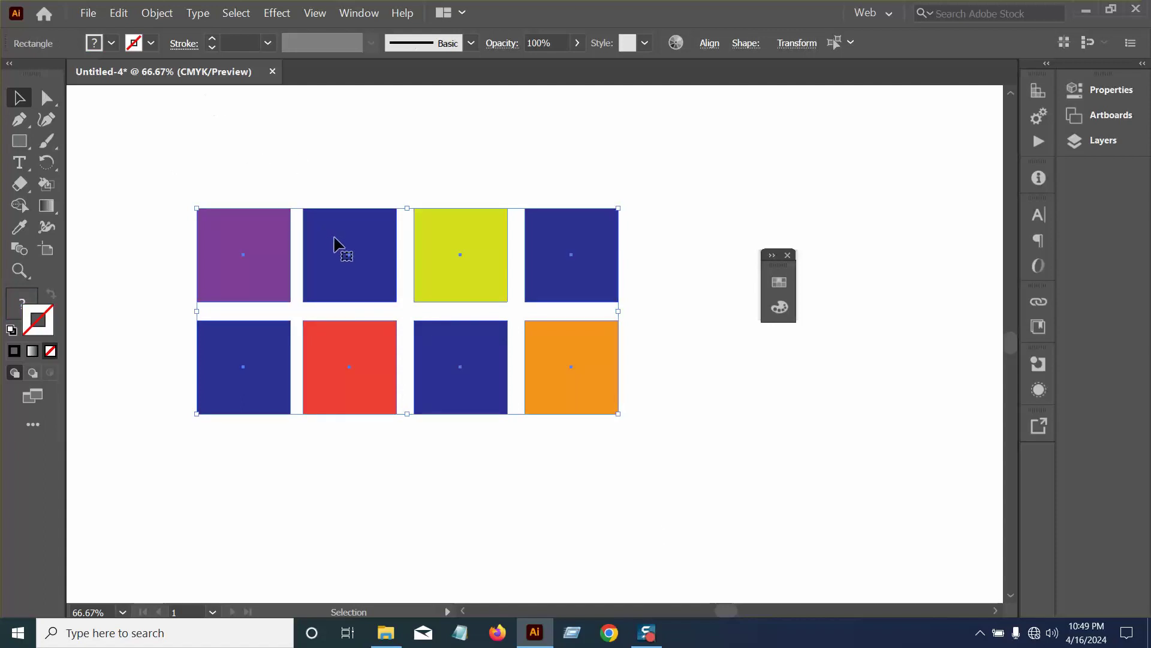
drag(147, 154, 637, 470)
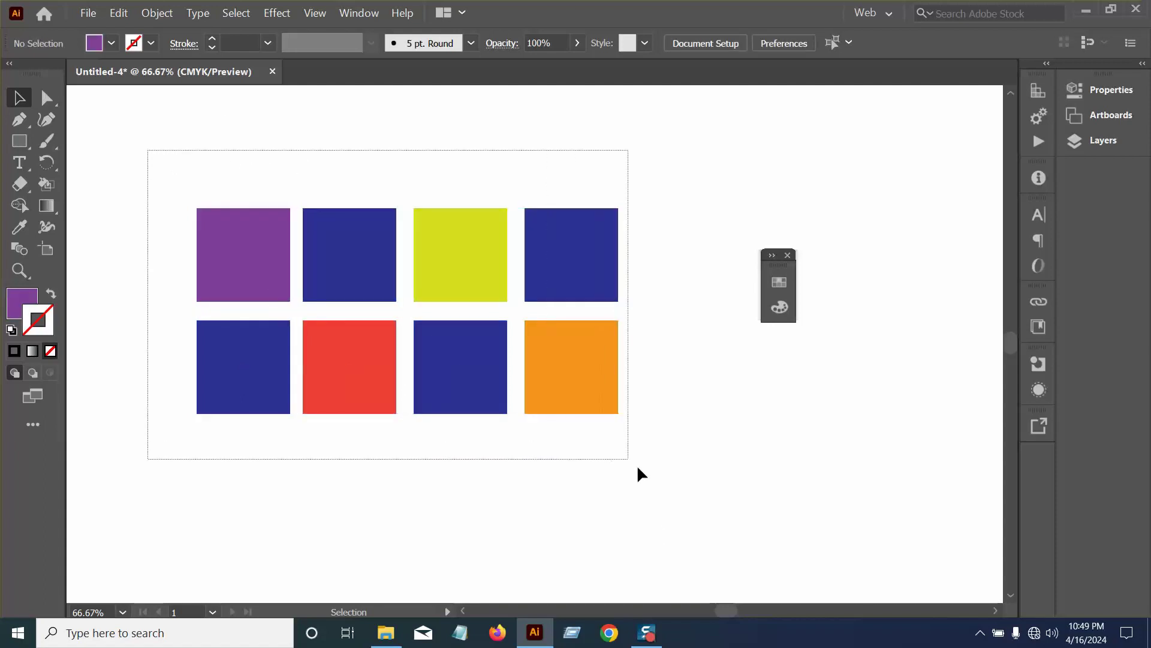
right_click(387, 266)
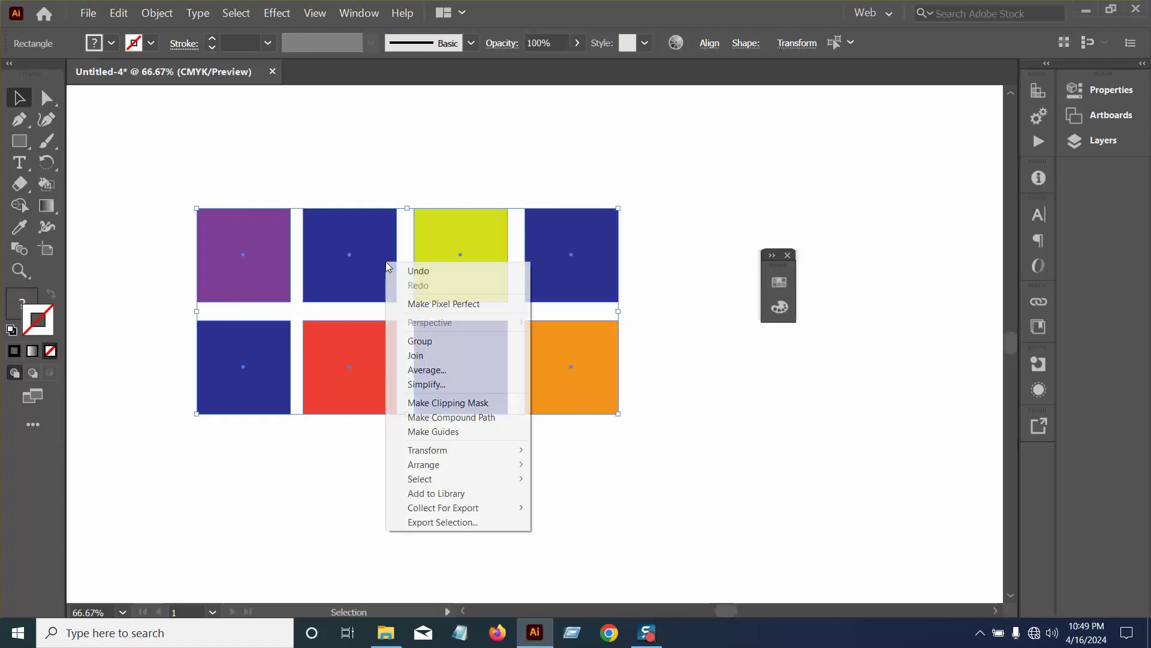
click(421, 340)
click(720, 493)
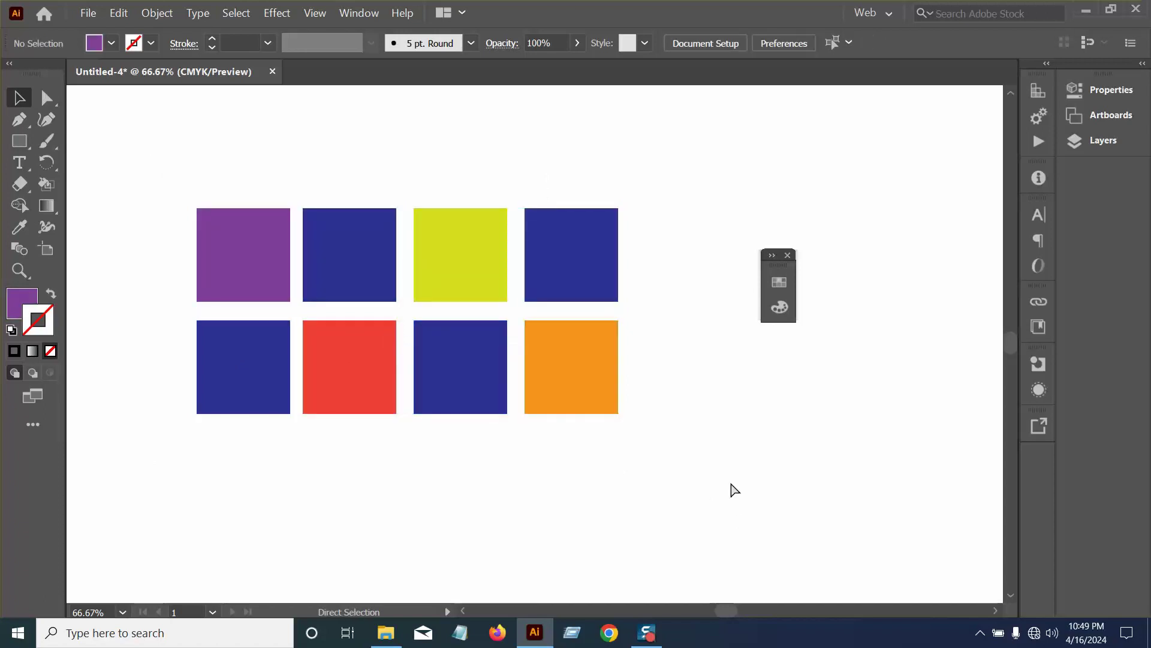
Enlarge the view of the squares to 100% and close the floating Swatches and Color panel.
scroll(528, 332, up, 1)
drag(565, 356, 710, 372)
click(788, 256)
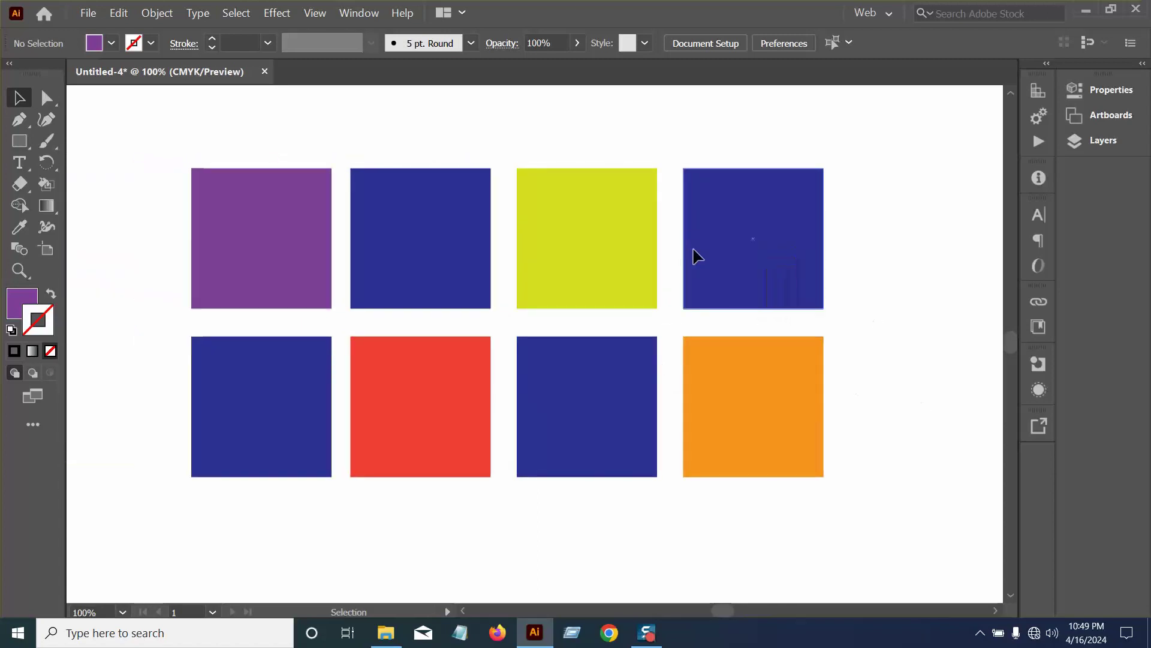
Move the whole group of squares slightly lower on the artboard using the Selection tool, and deselect it.
drag(694, 251, 713, 334)
drag(782, 519, 758, 397)
drag(735, 334, 546, 362)
drag(601, 432, 638, 442)
click(680, 456)
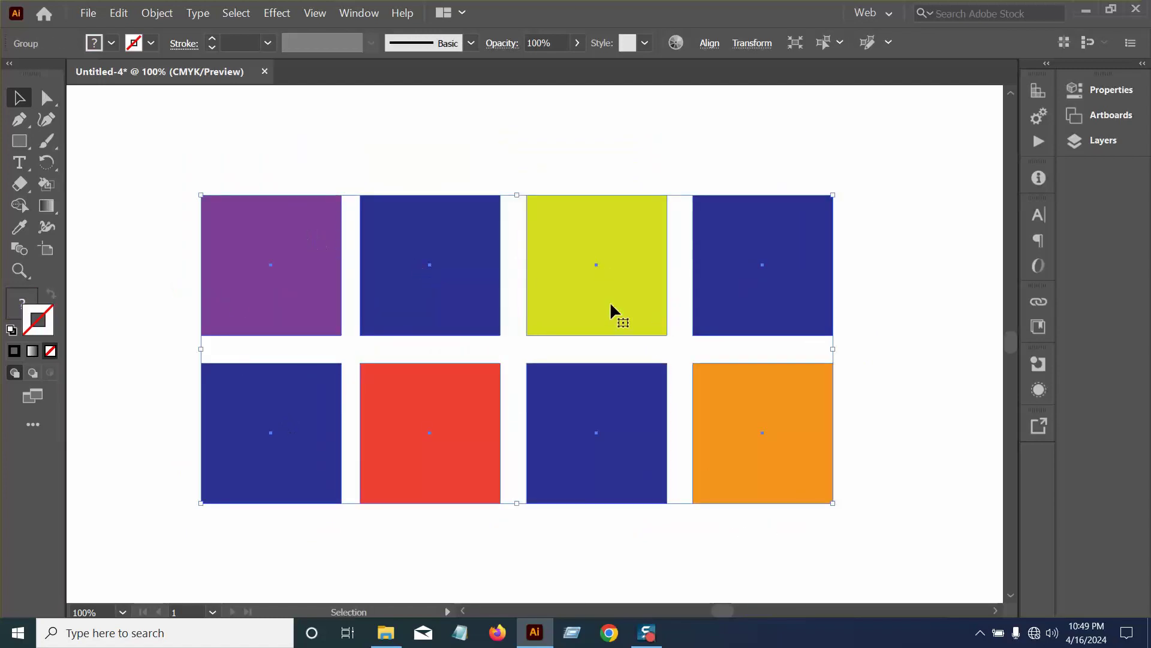
click(873, 506)
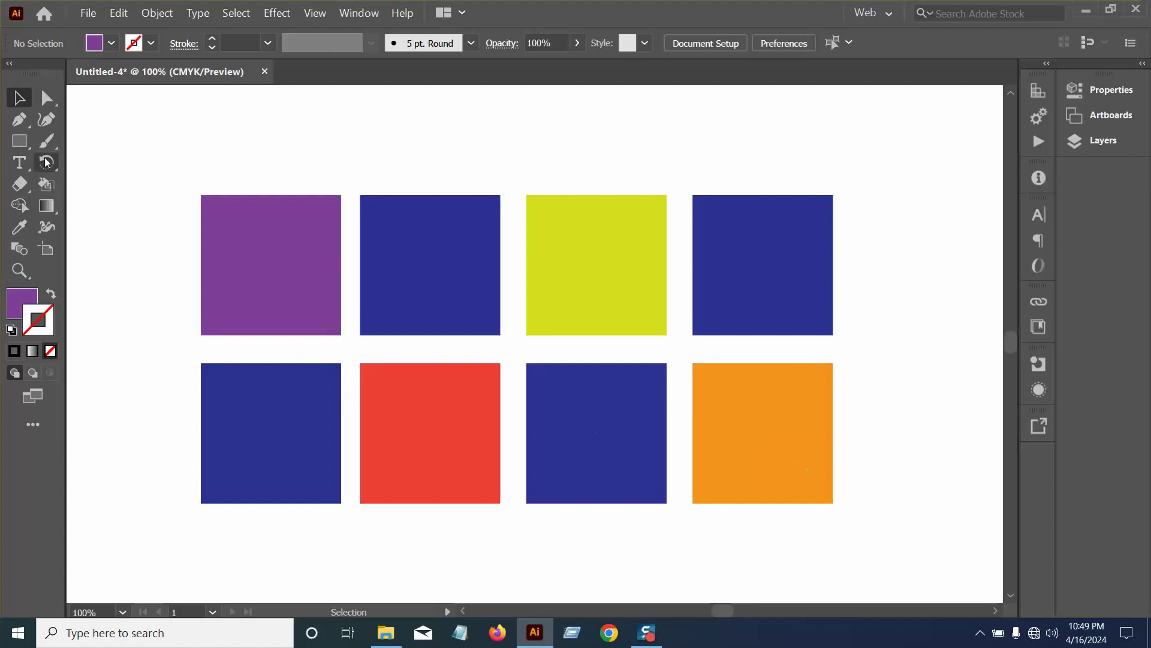
Activate the Group Selection tool and select the first three upper-row squares individually, one after another.
click(52, 104)
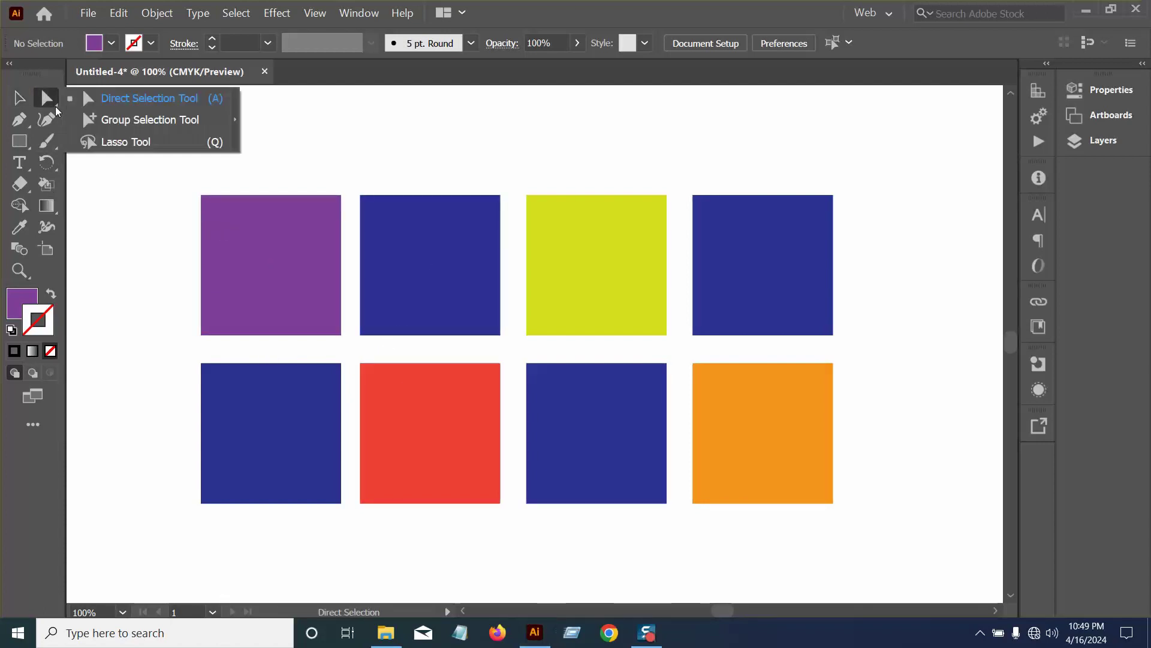
click(128, 120)
click(307, 253)
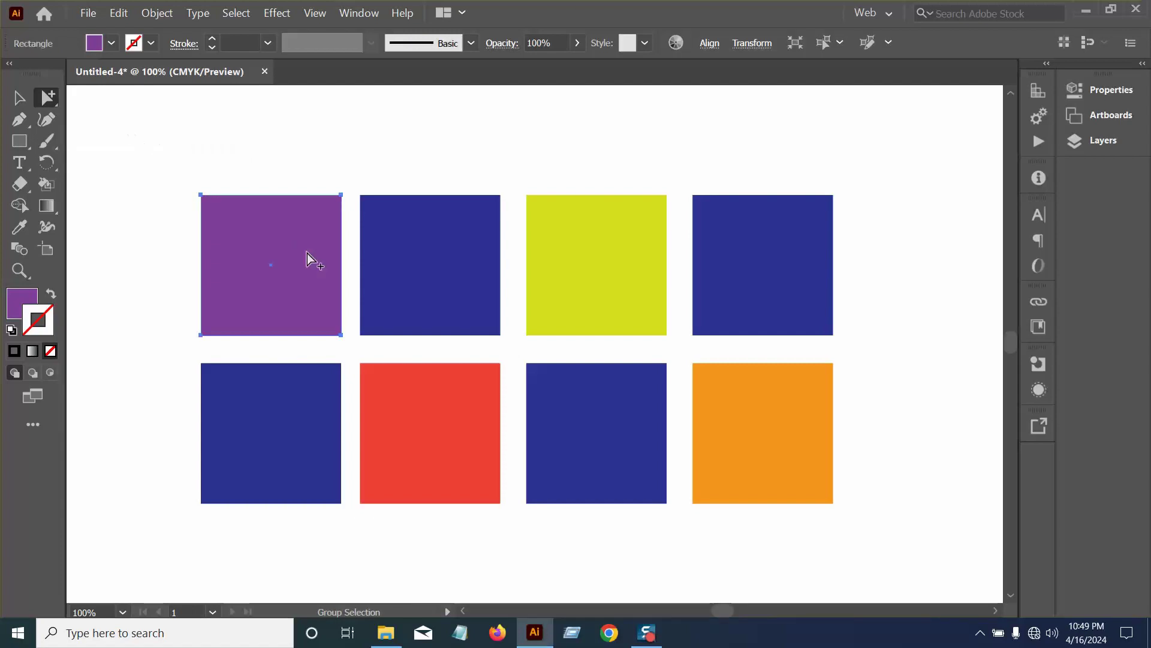
click(487, 272)
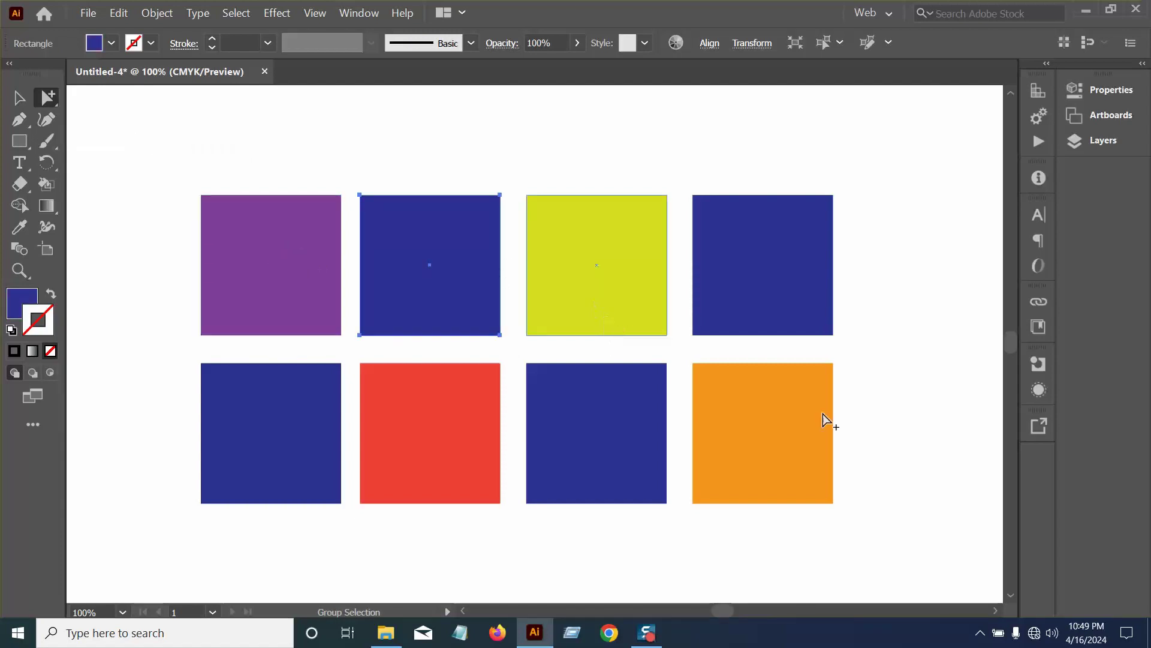
ctrl+click(644, 295)
drag(471, 346, 779, 286)
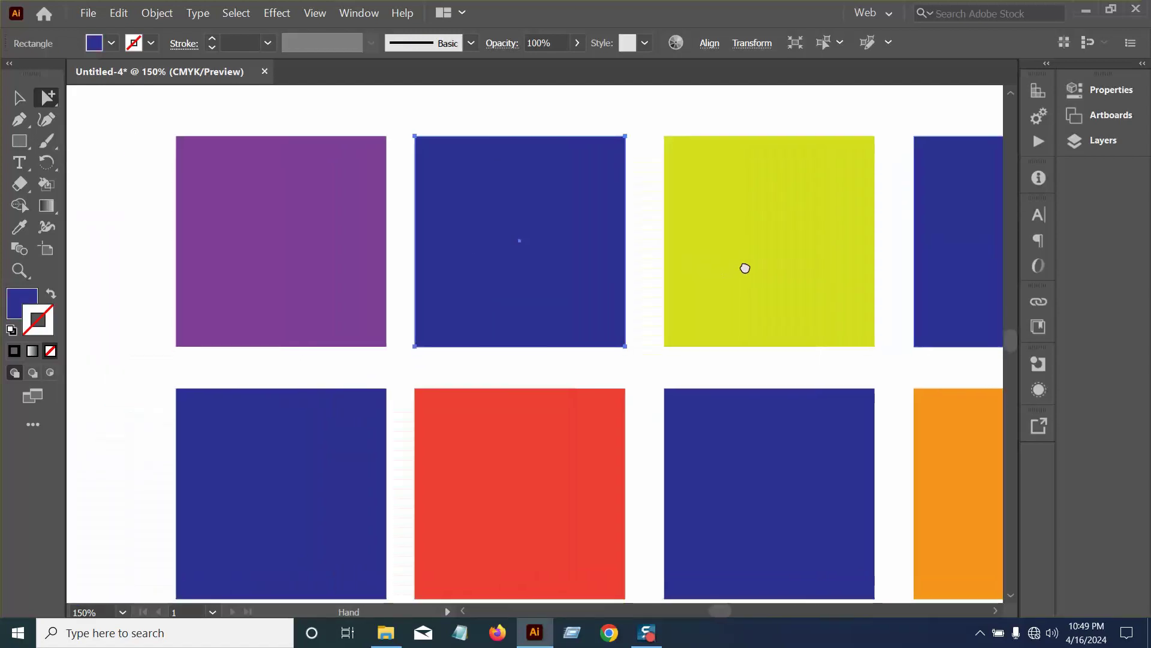
click(354, 265)
click(553, 232)
click(702, 249)
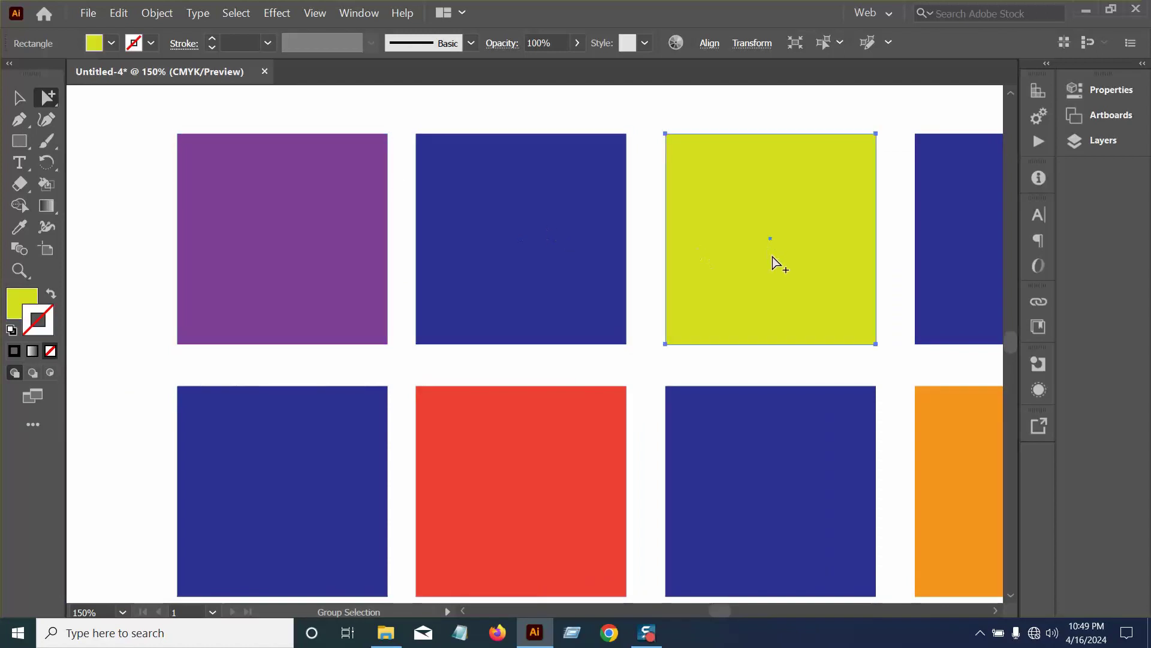
Select the red square and the blue square beside the orange one individually in the lower row.
drag(723, 404, 677, 290)
click(471, 361)
drag(738, 359, 519, 410)
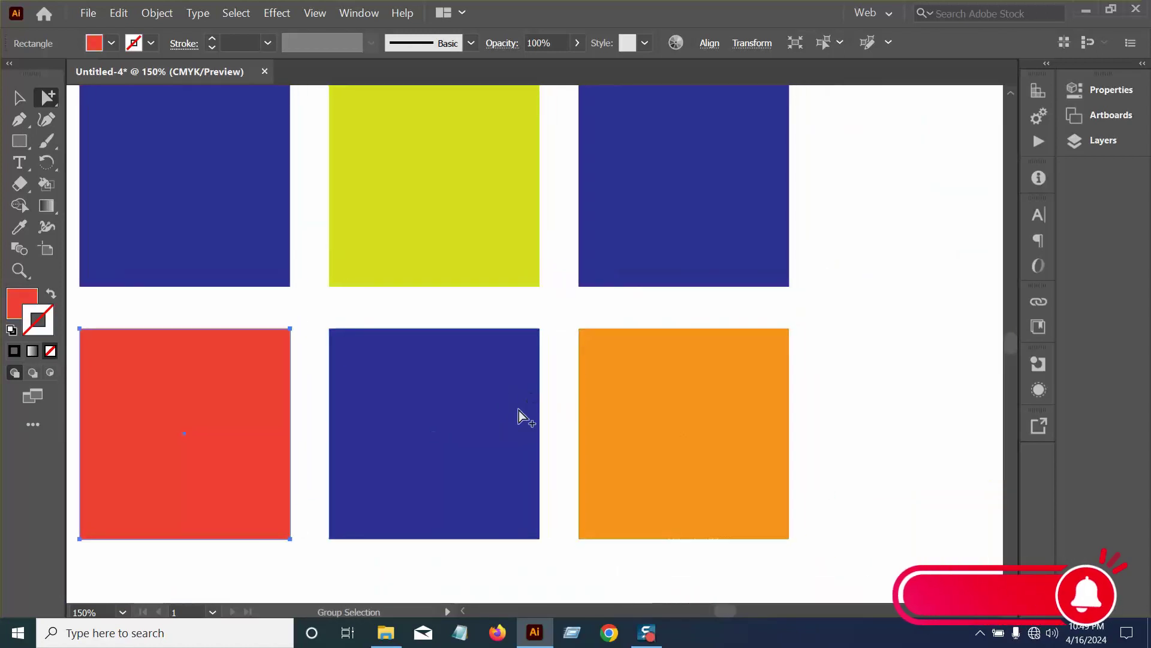
click(519, 411)
drag(509, 305, 671, 389)
key(ctrl+minus)
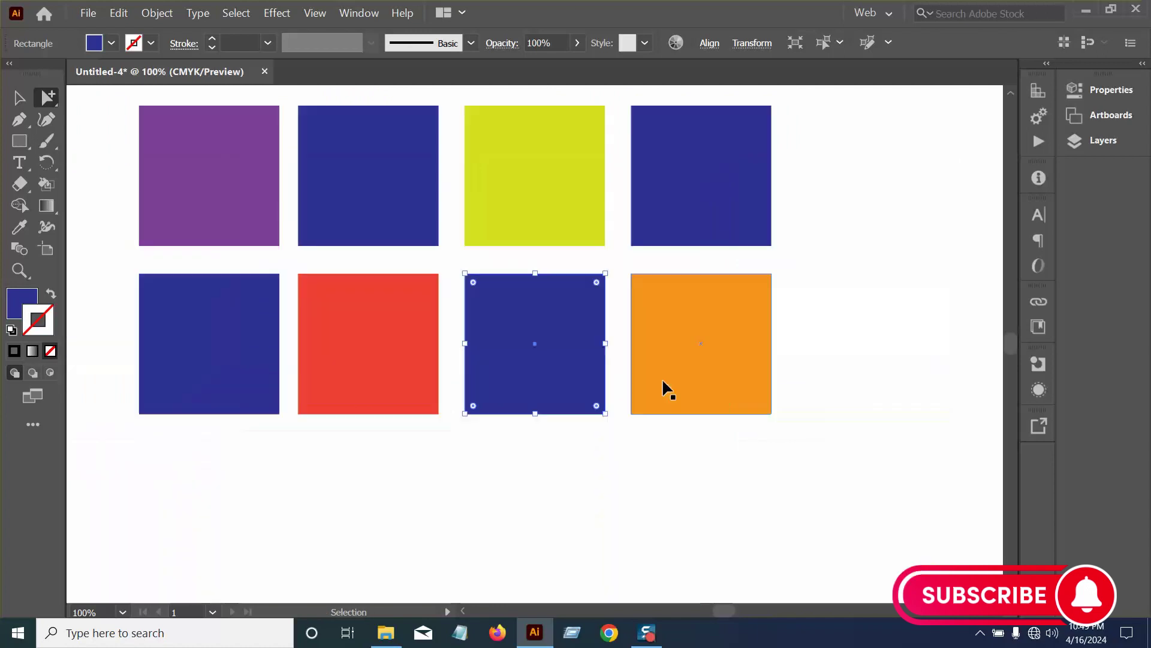
drag(367, 334, 435, 403)
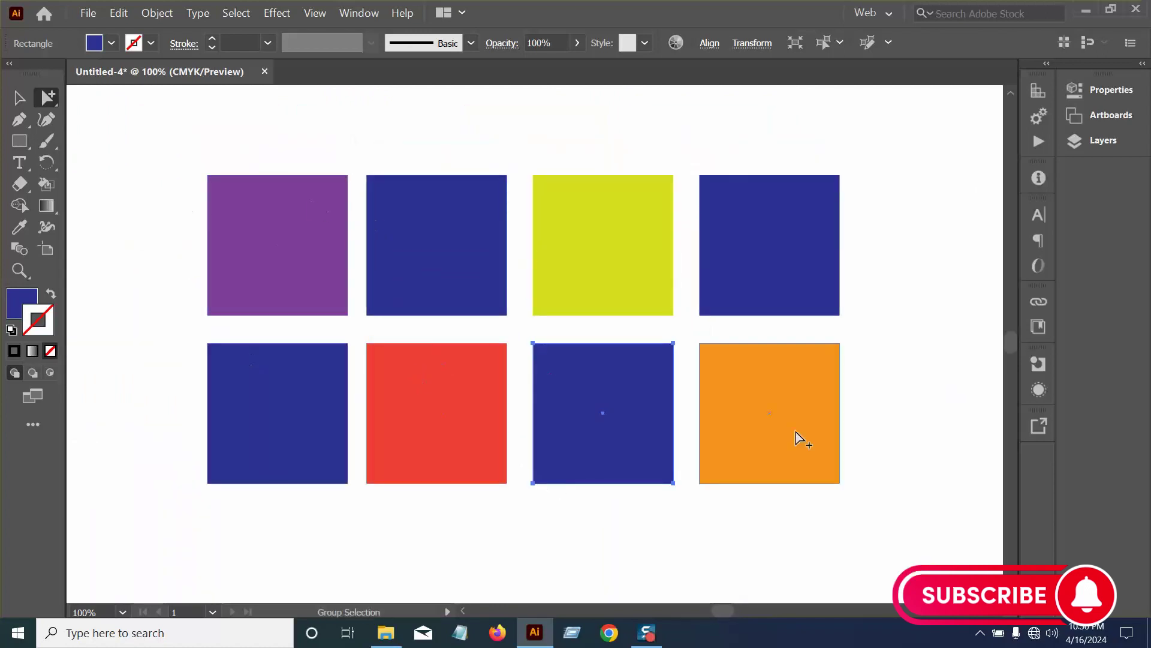
Try moving the last upper-row square over its neighbours by itself, and undo the move.
drag(785, 264, 669, 308)
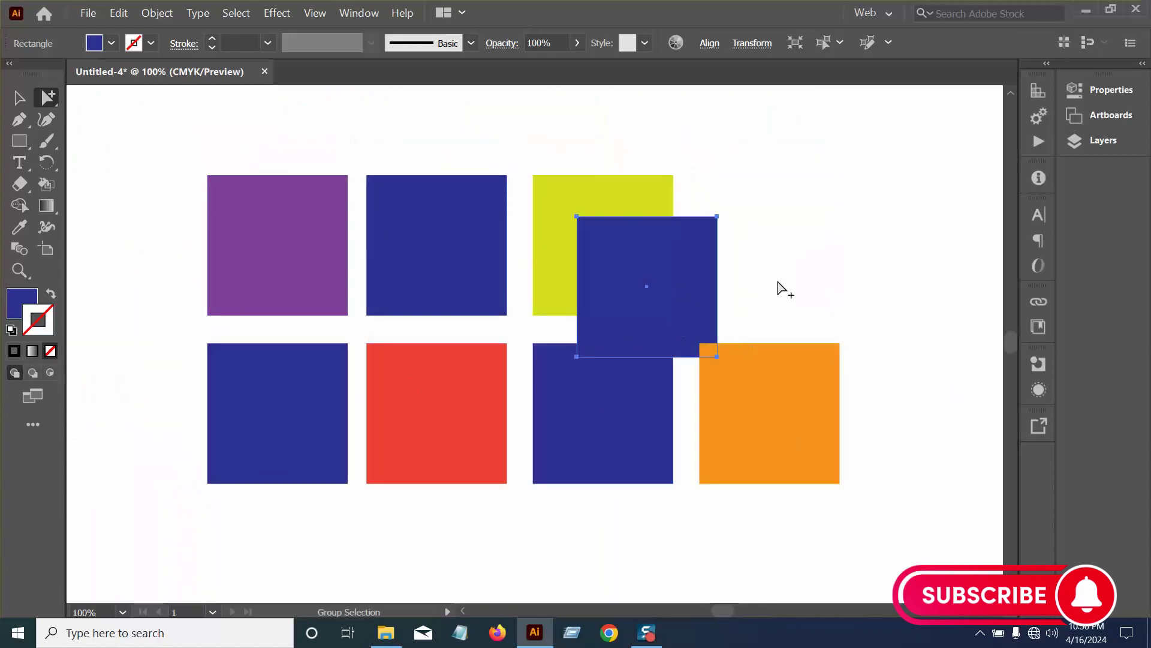
key(ctrl+z)
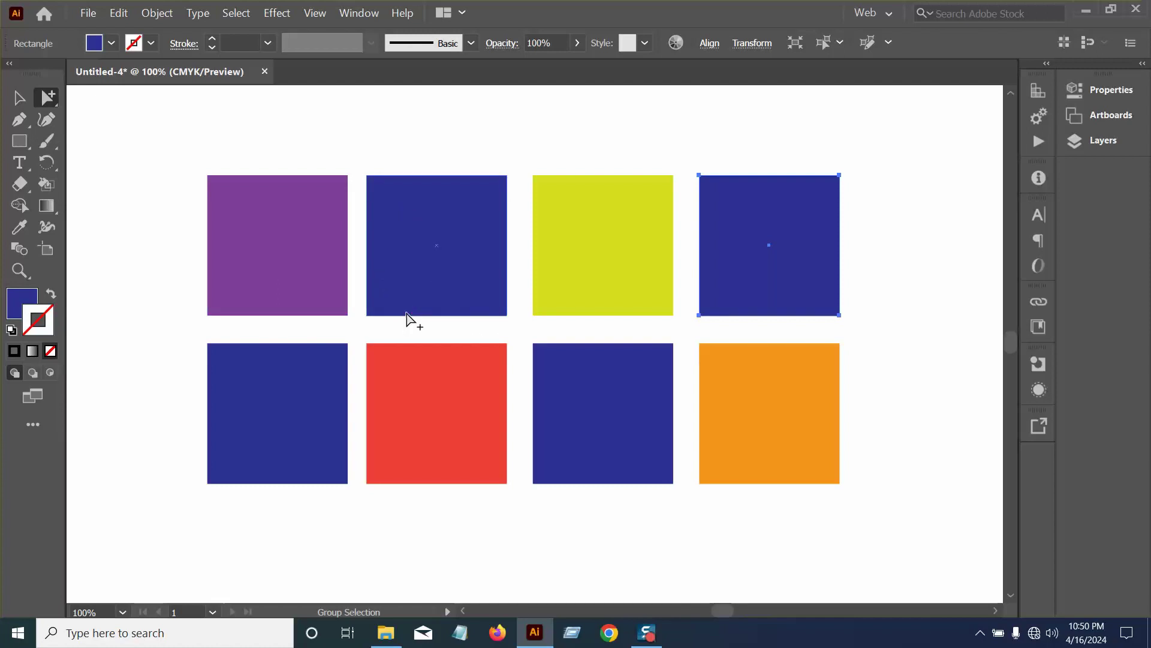
Fill the first square of the upper row with red and the second one with purple.
click(315, 212)
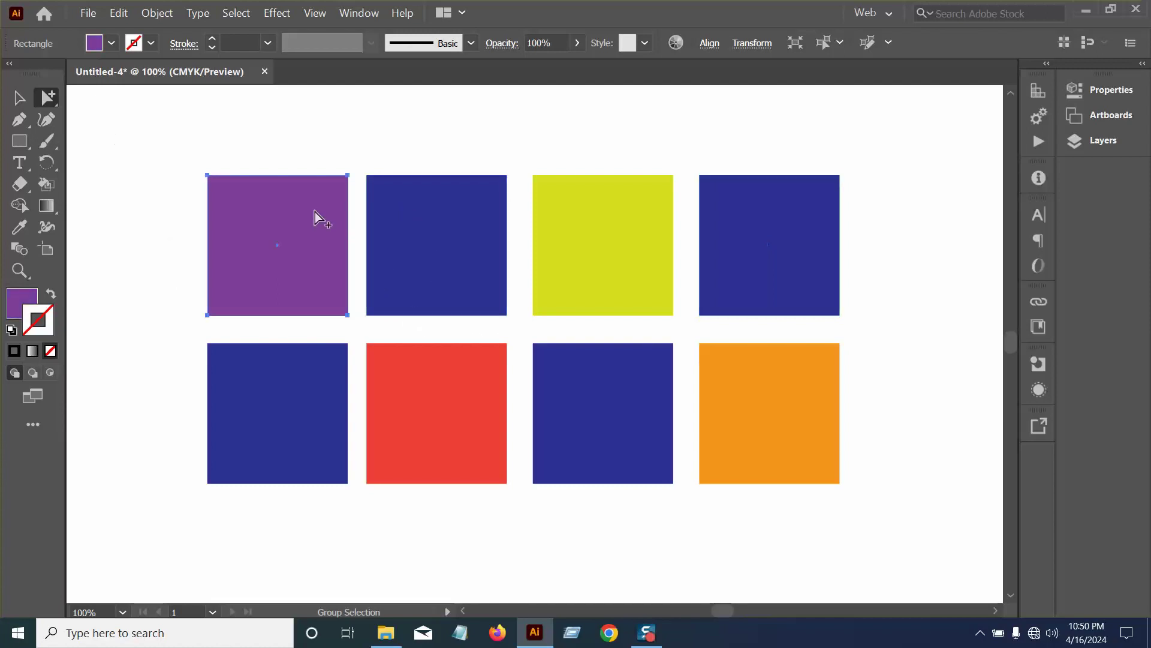
click(98, 47)
click(150, 73)
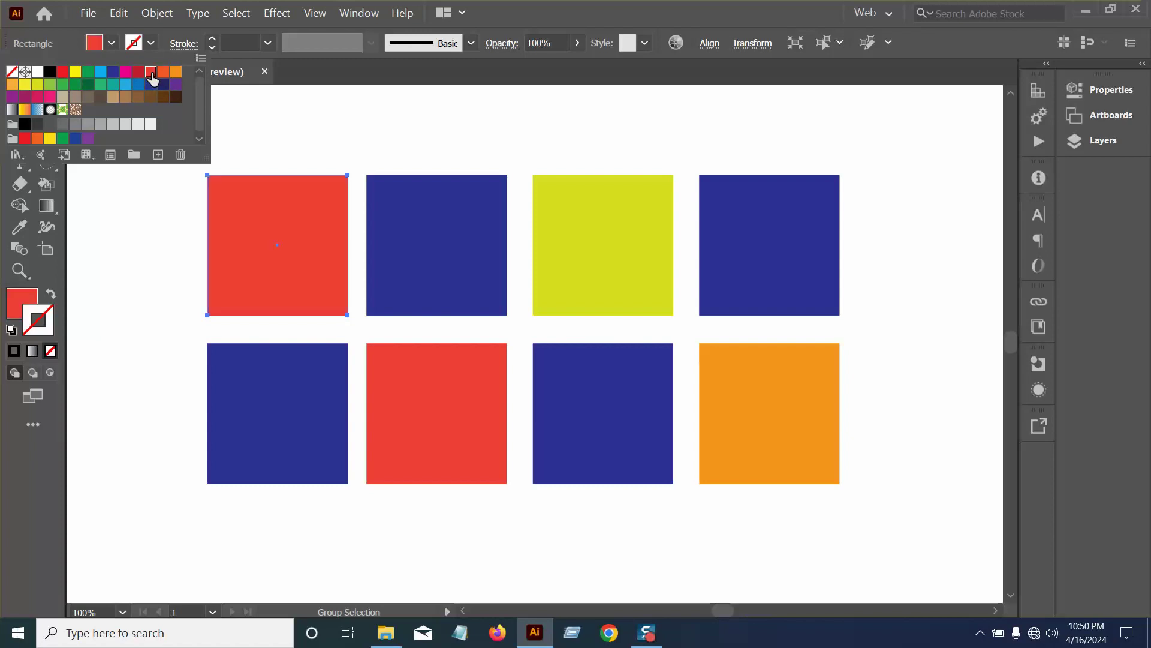
click(437, 231)
click(451, 224)
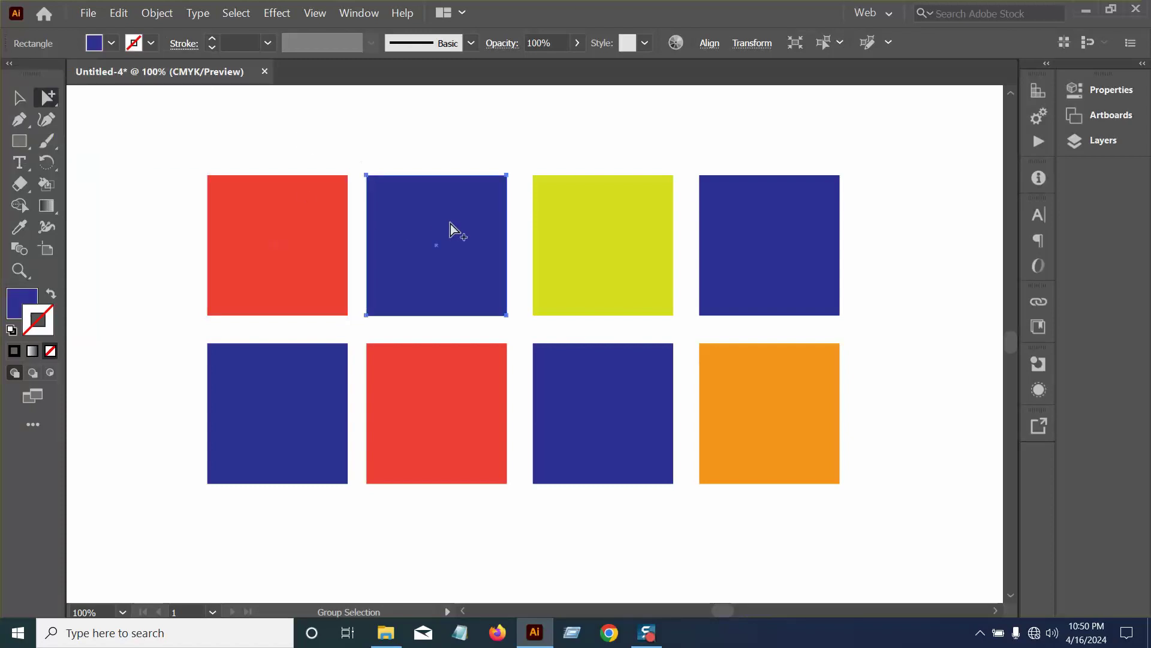
click(98, 45)
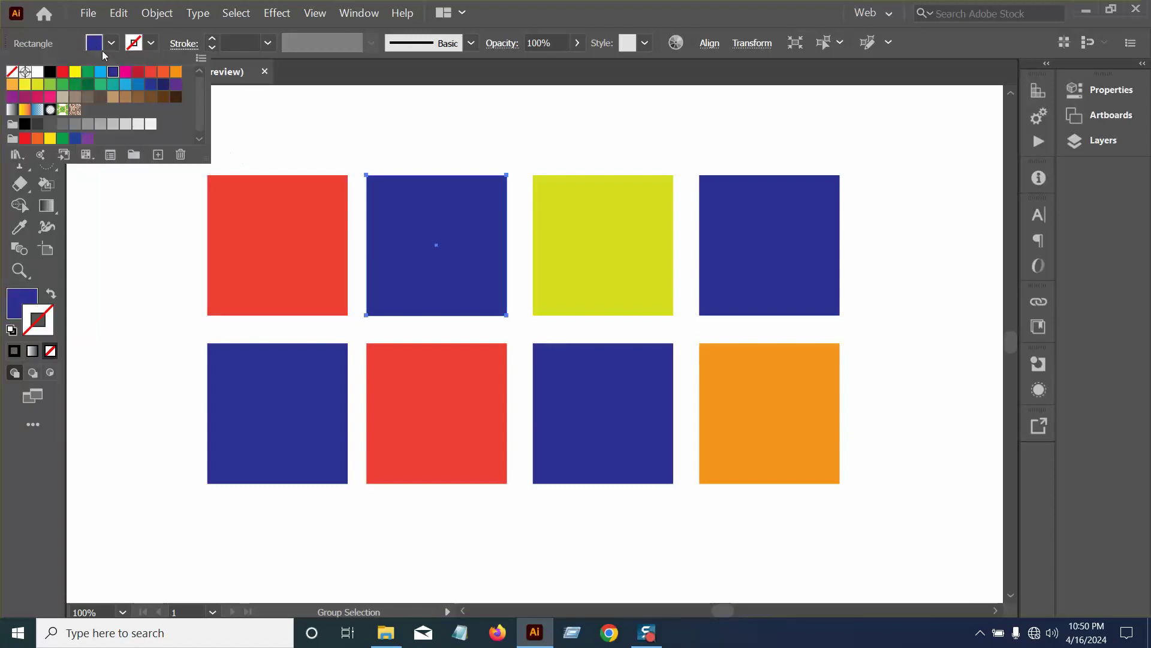
click(138, 73)
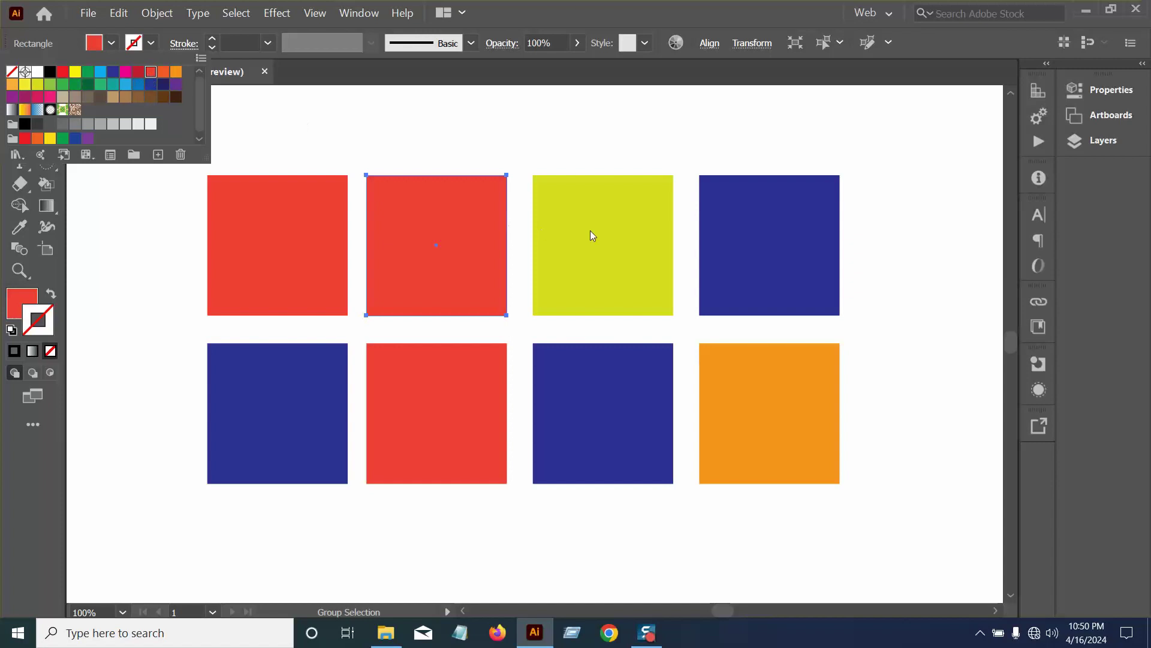
click(95, 45)
click(172, 96)
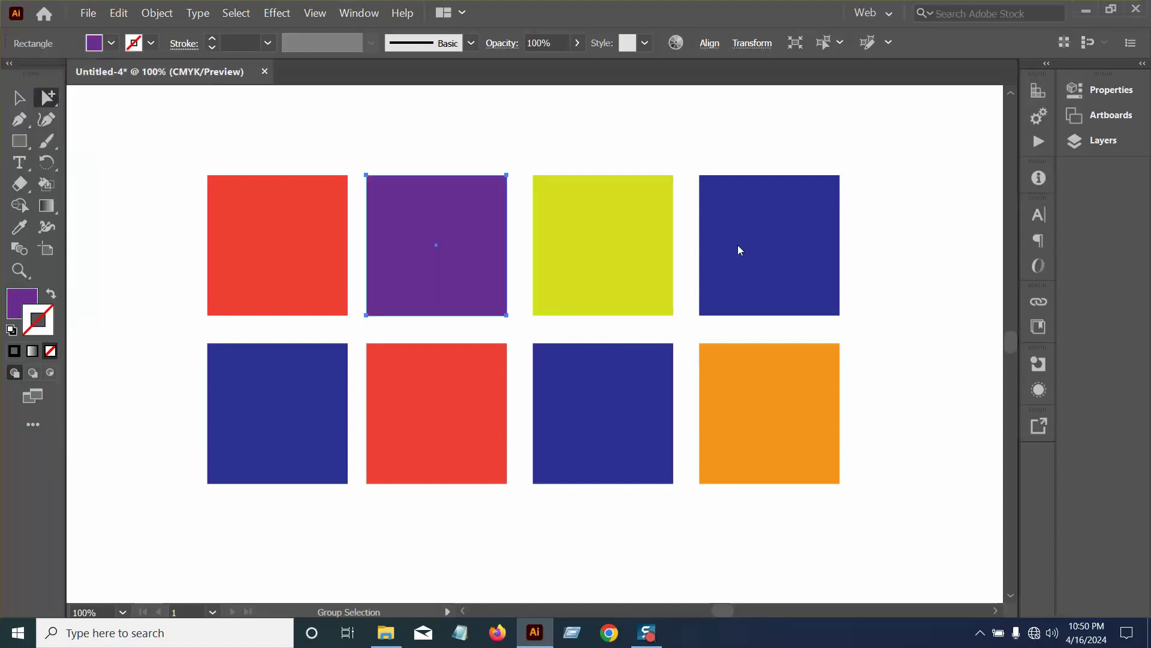
Fill the third square of the upper row with pink and the fourth one with light green.
click(95, 45)
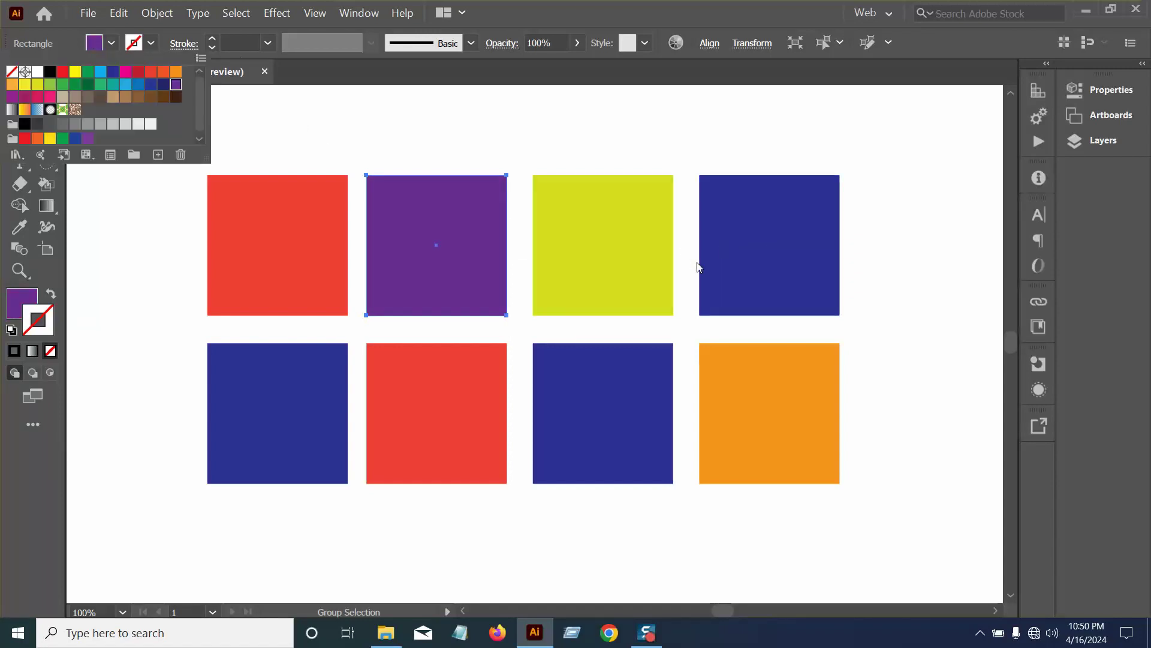
click(624, 241)
click(622, 238)
click(95, 43)
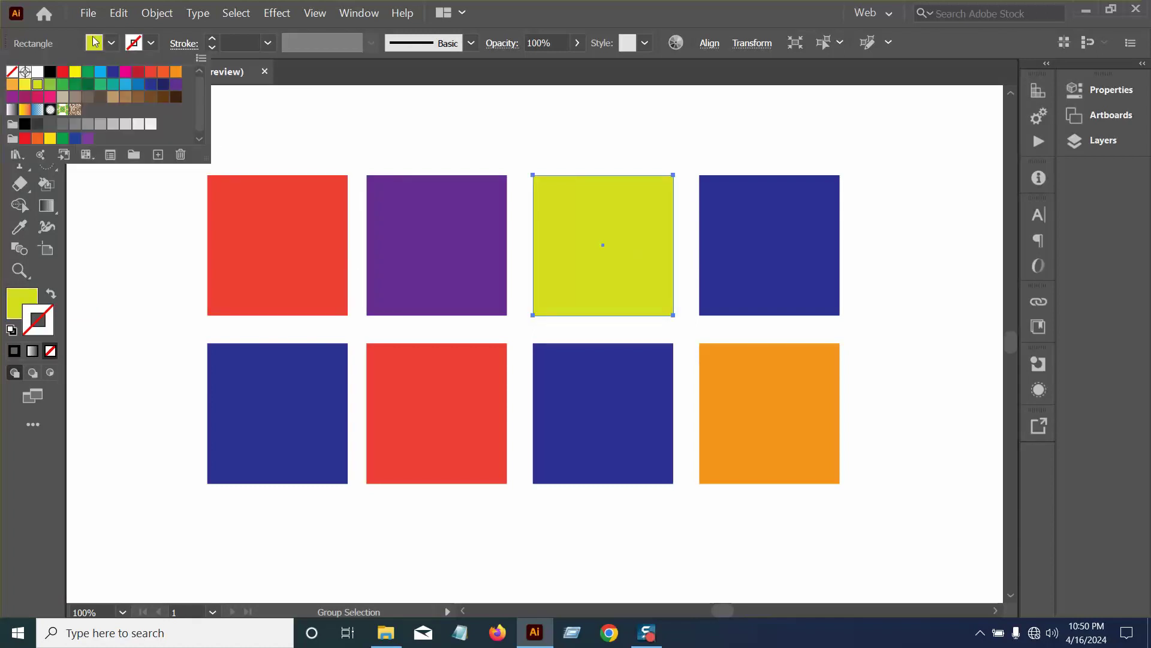
click(48, 99)
click(766, 267)
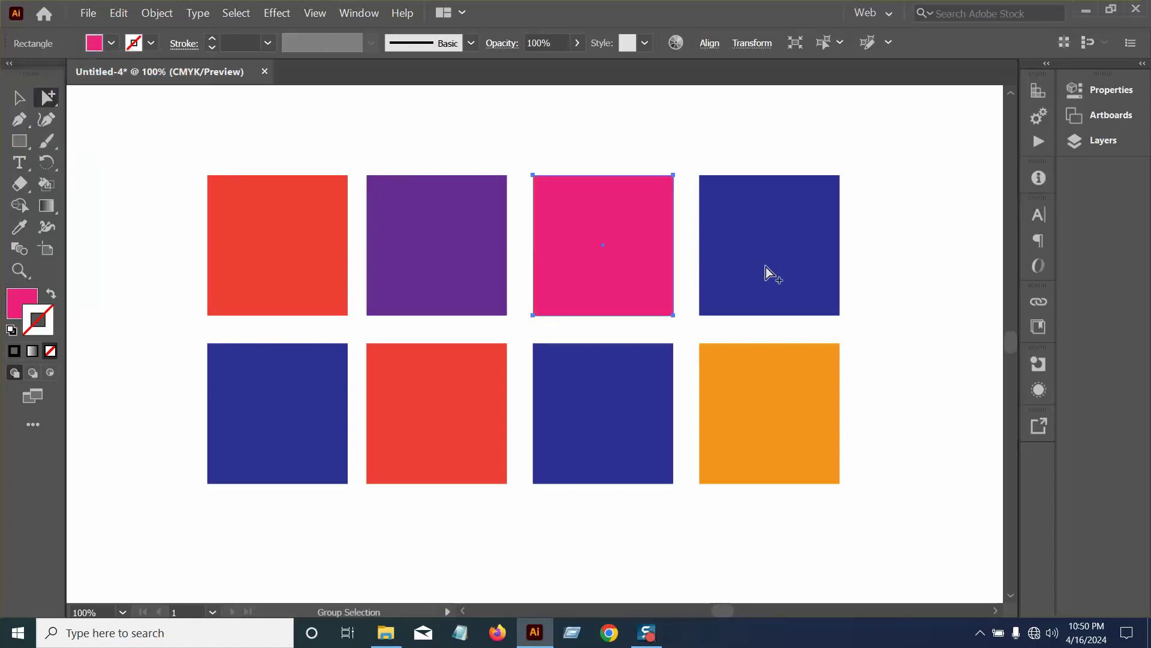
click(766, 268)
click(96, 45)
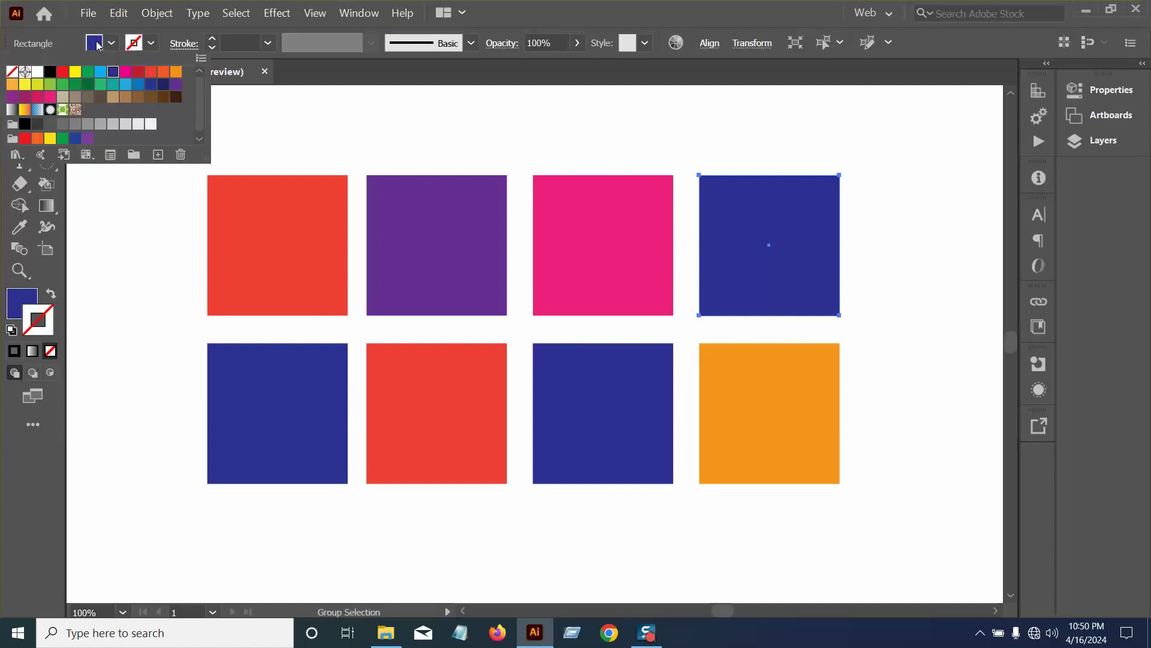
click(51, 84)
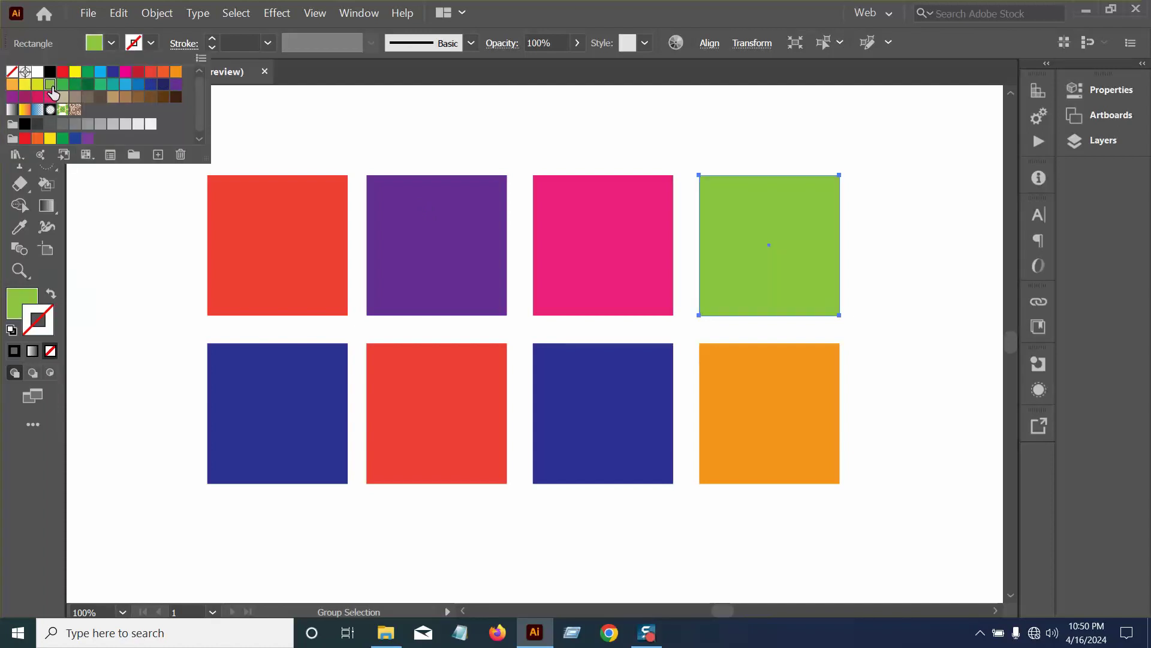
click(882, 510)
Select all four upper-row squares together within the group, fill them with dark blue, and deselect them.
click(792, 460)
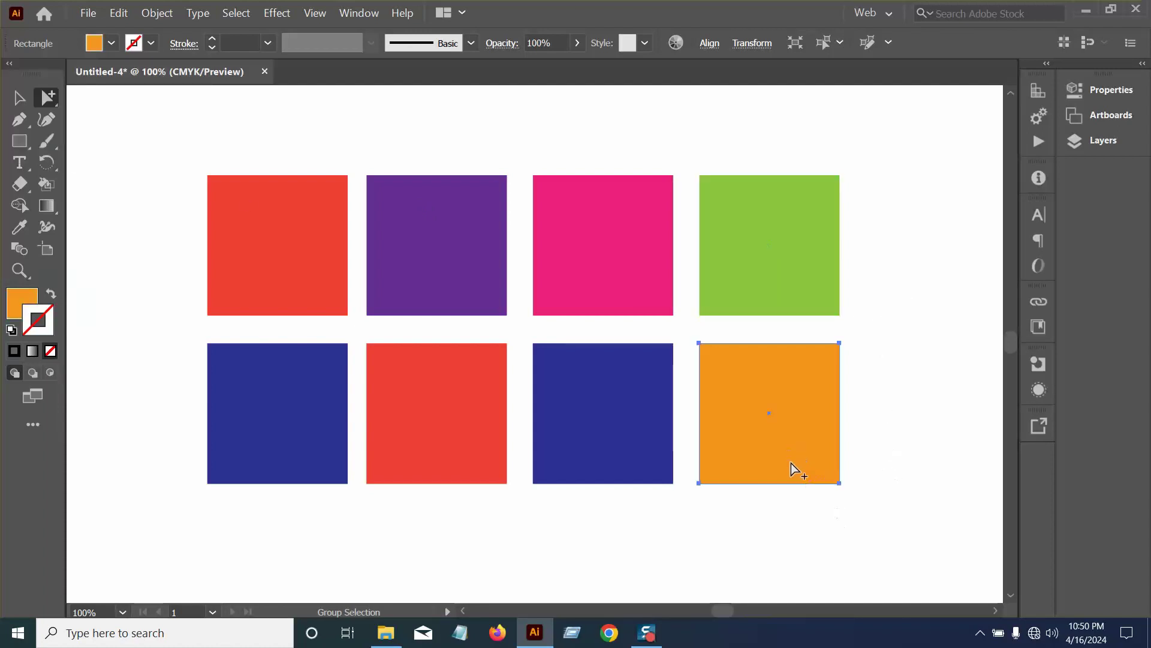
click(797, 265)
click(321, 301)
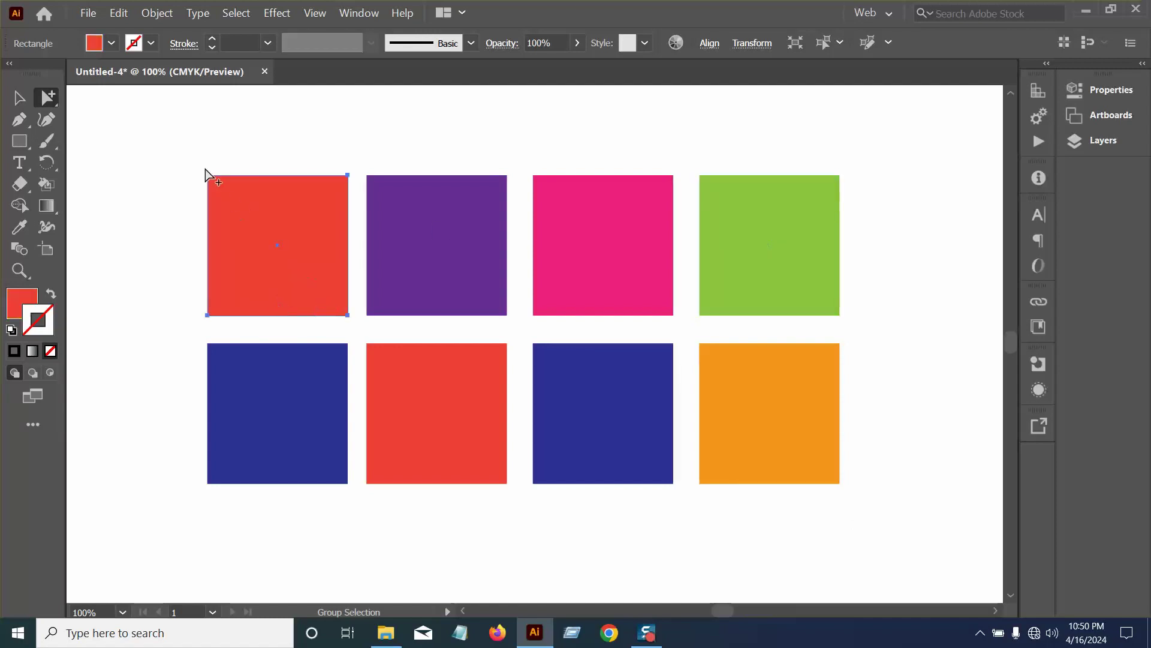
drag(168, 153, 792, 278)
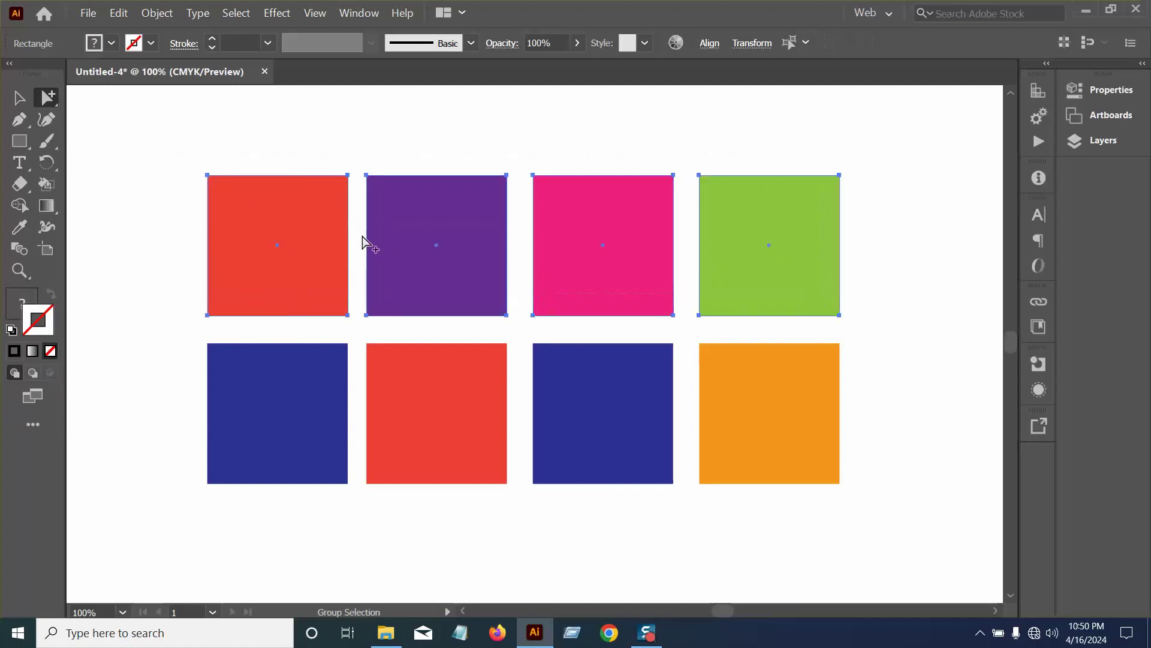
click(100, 45)
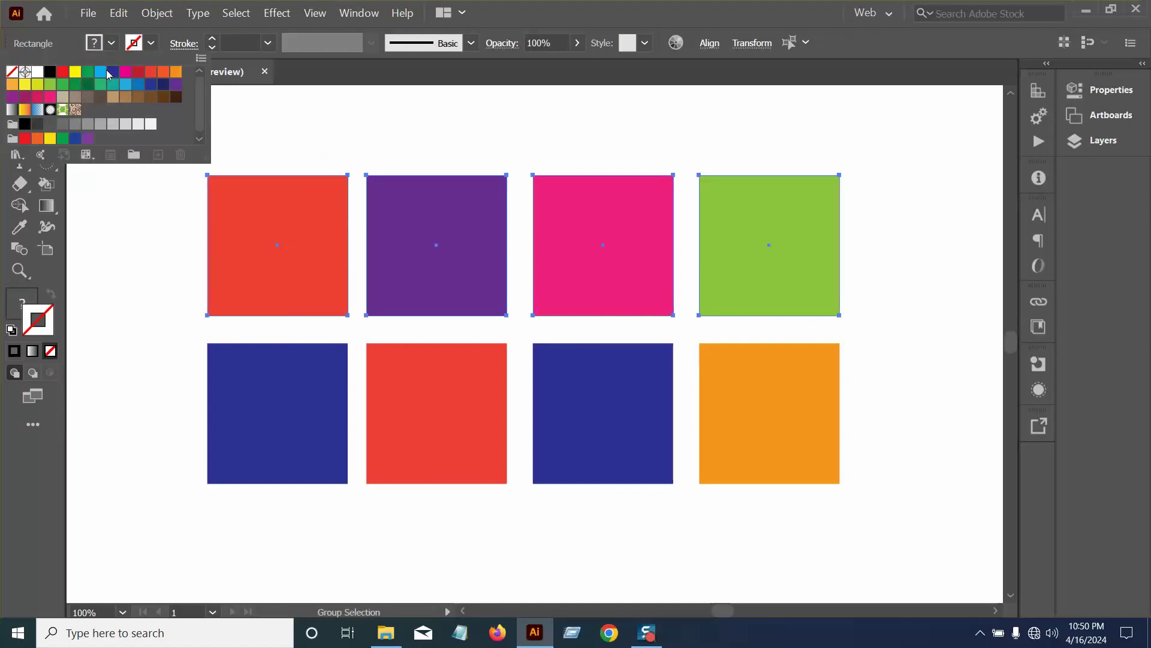
click(113, 72)
click(610, 154)
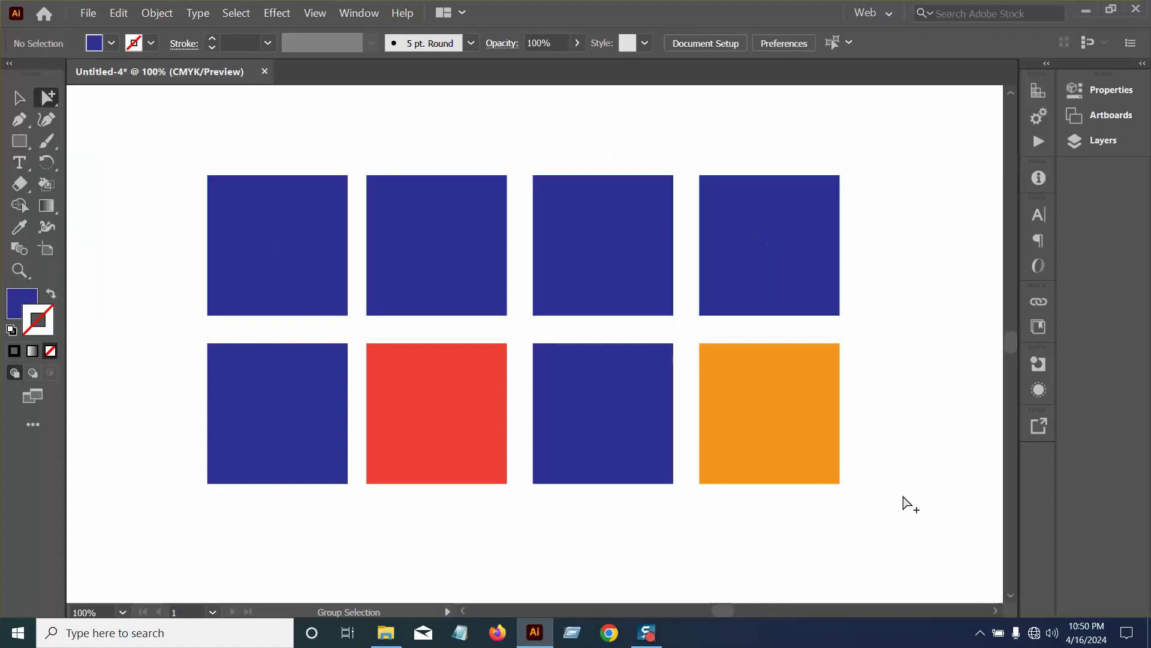
Switch back to the Selection tool, move the whole group slightly lower on the artboard, and deselect it.
key(ctrl+minus)
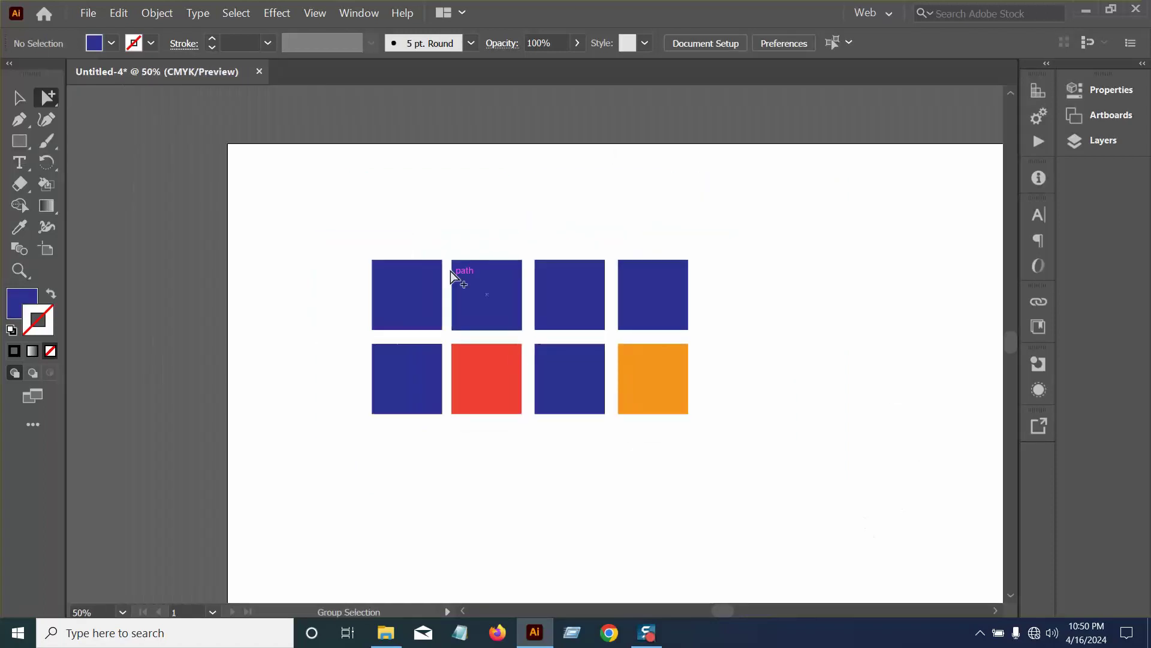
click(59, 107)
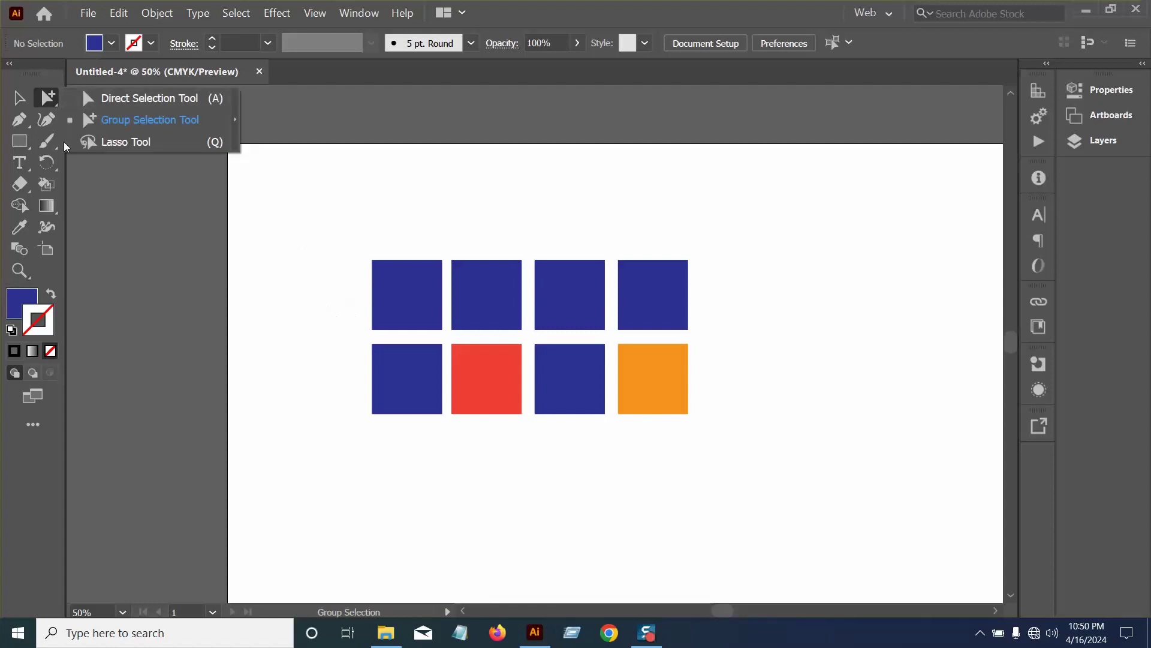
click(18, 99)
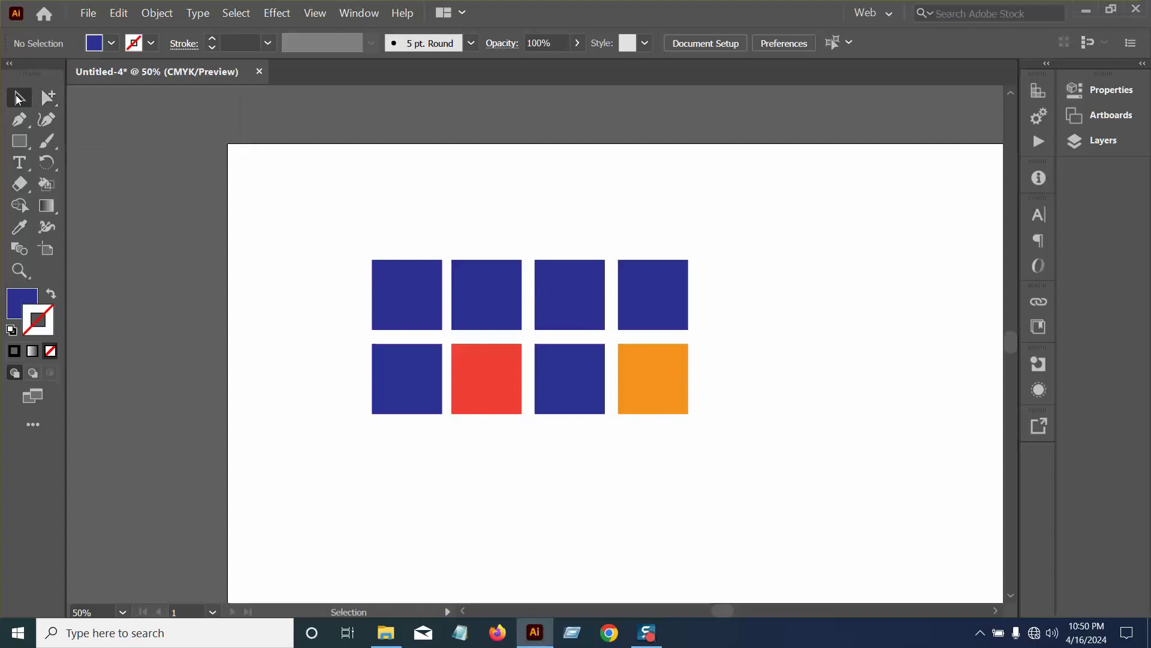
click(421, 309)
drag(579, 293, 602, 327)
click(722, 475)
Enter isolation mode on the group of squares and exit it.
double_click(586, 314)
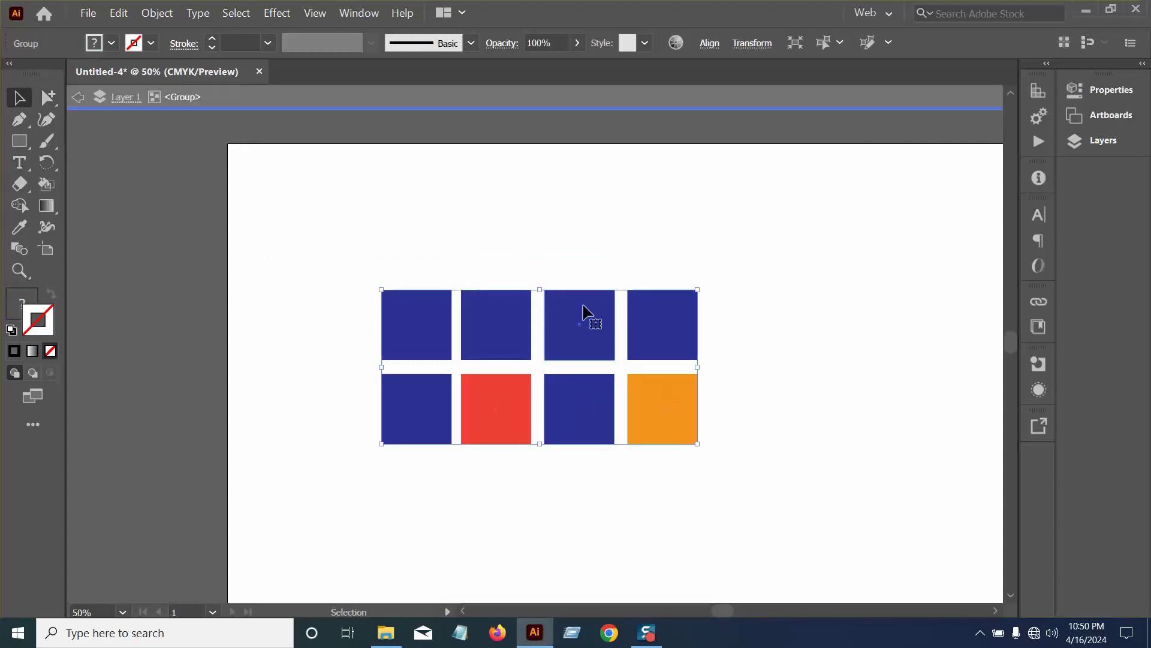
double_click(294, 255)
Activate the Group Selection tool and select only the red square in the lower row at 100% zoom.
scroll(620, 339, up, 1)
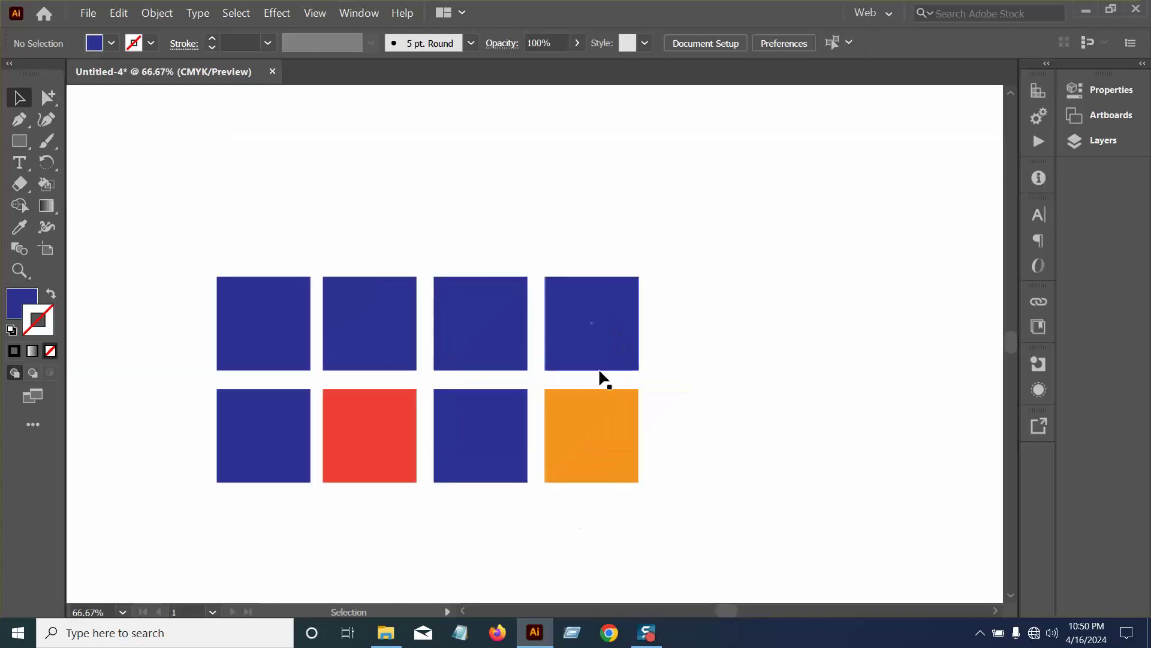
drag(465, 352, 586, 329)
ctrl+click(599, 319)
ctrl+click(598, 318)
drag(666, 305, 738, 281)
click(49, 103)
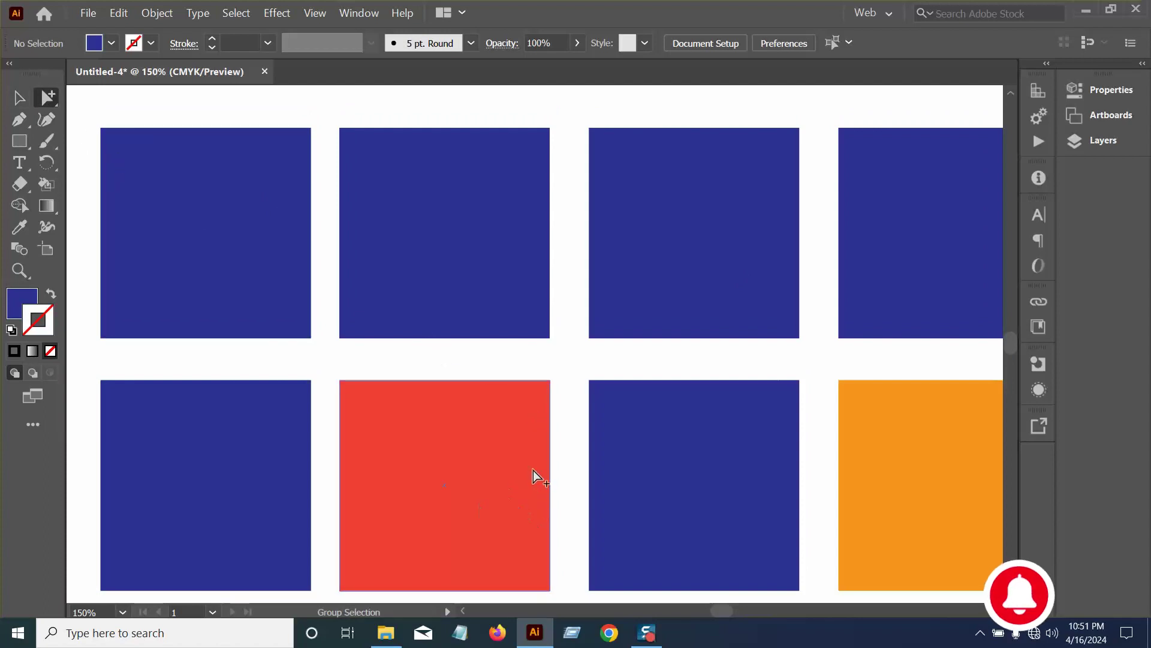
key(ctrl+1)
click(532, 378)
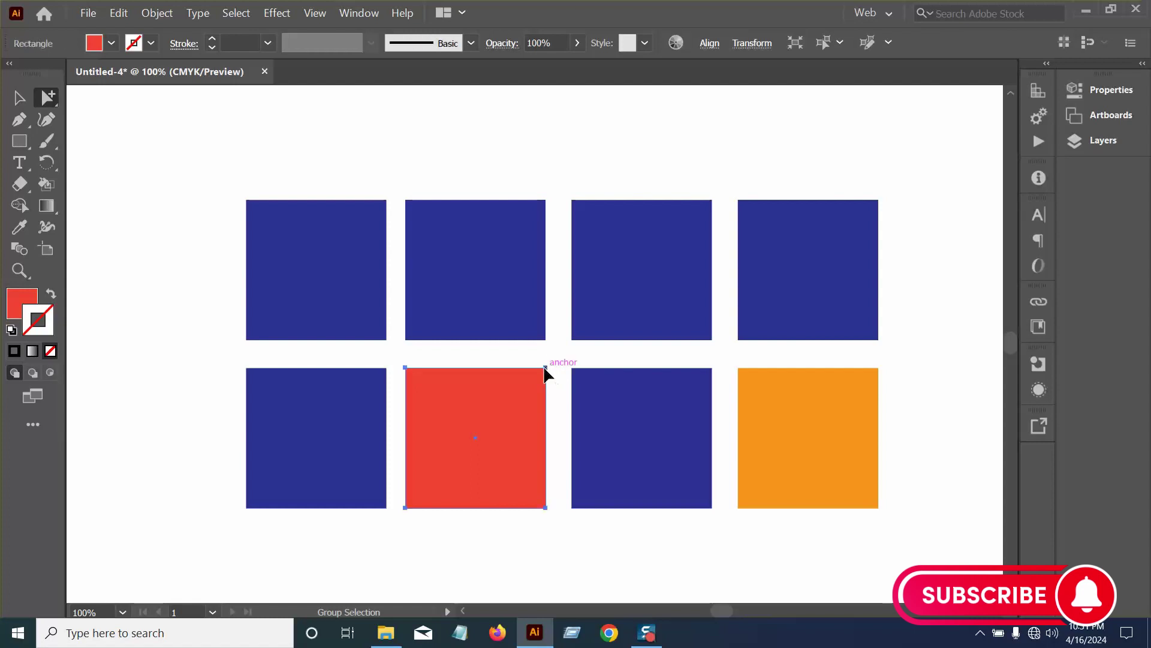
Move the red square, the third lower-row square and the third upper-row square individually so they break out of the grid and overlap neighbouring squares.
drag(546, 368, 514, 391)
click(666, 468)
drag(674, 462, 618, 428)
click(687, 286)
drag(684, 281, 698, 389)
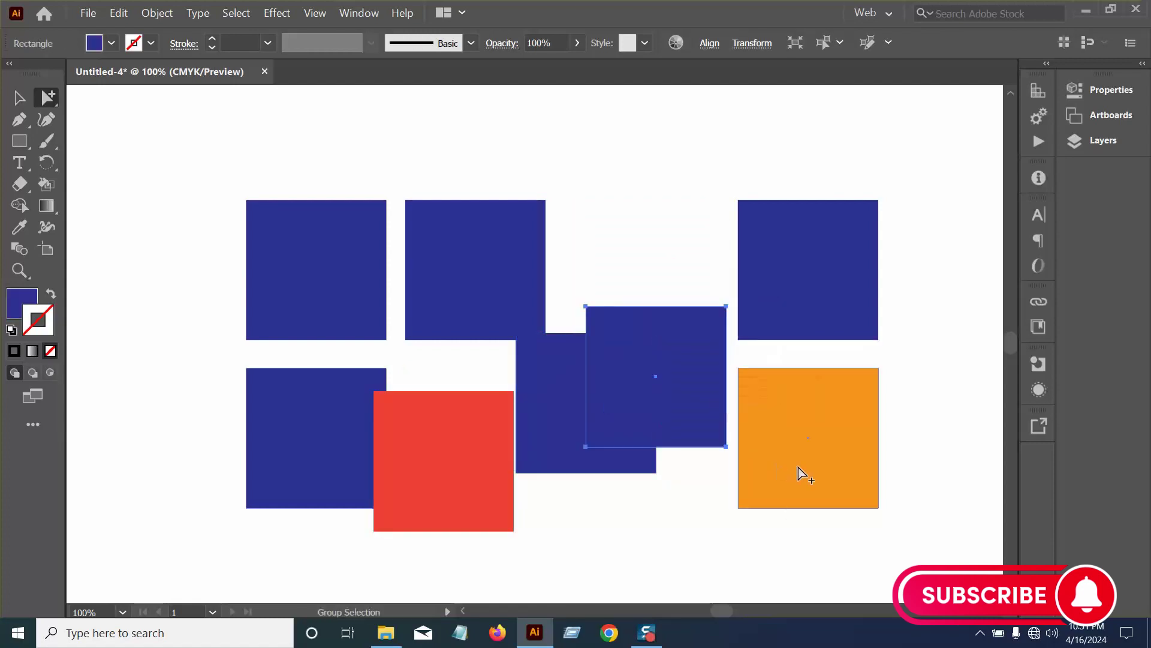
Move the orange square and the remaining blue squares individually toward the middle, forming one overlapping cluster.
drag(797, 466, 592, 306)
drag(459, 288, 677, 474)
drag(308, 275, 455, 279)
drag(322, 395, 430, 332)
click(793, 397)
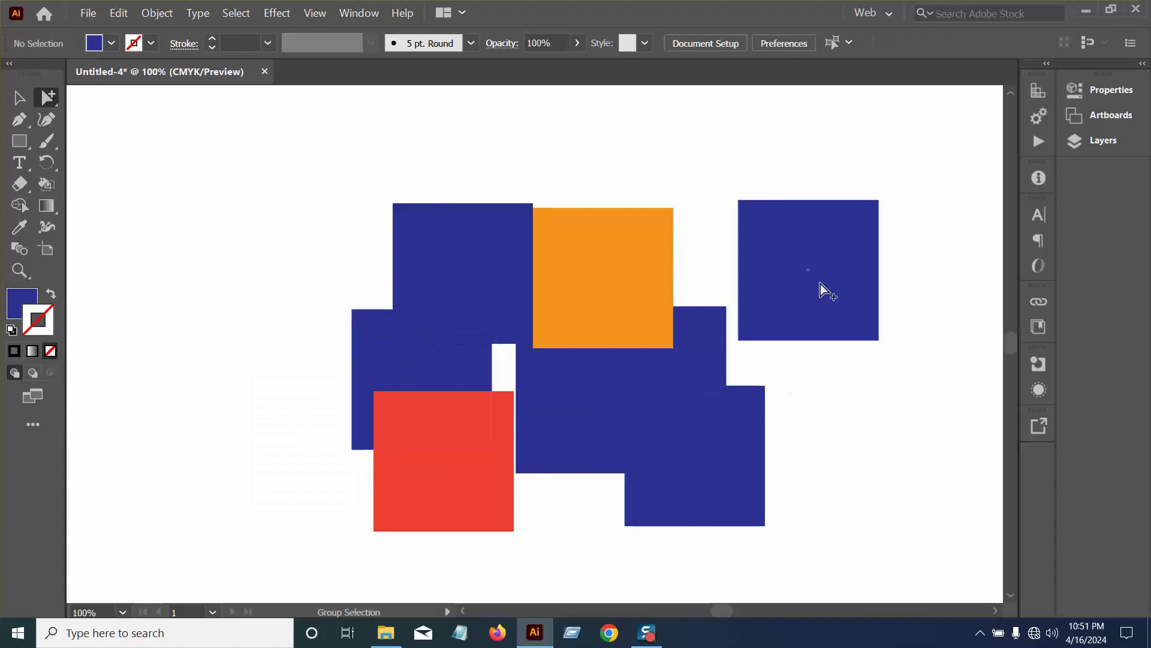
drag(831, 295, 707, 349)
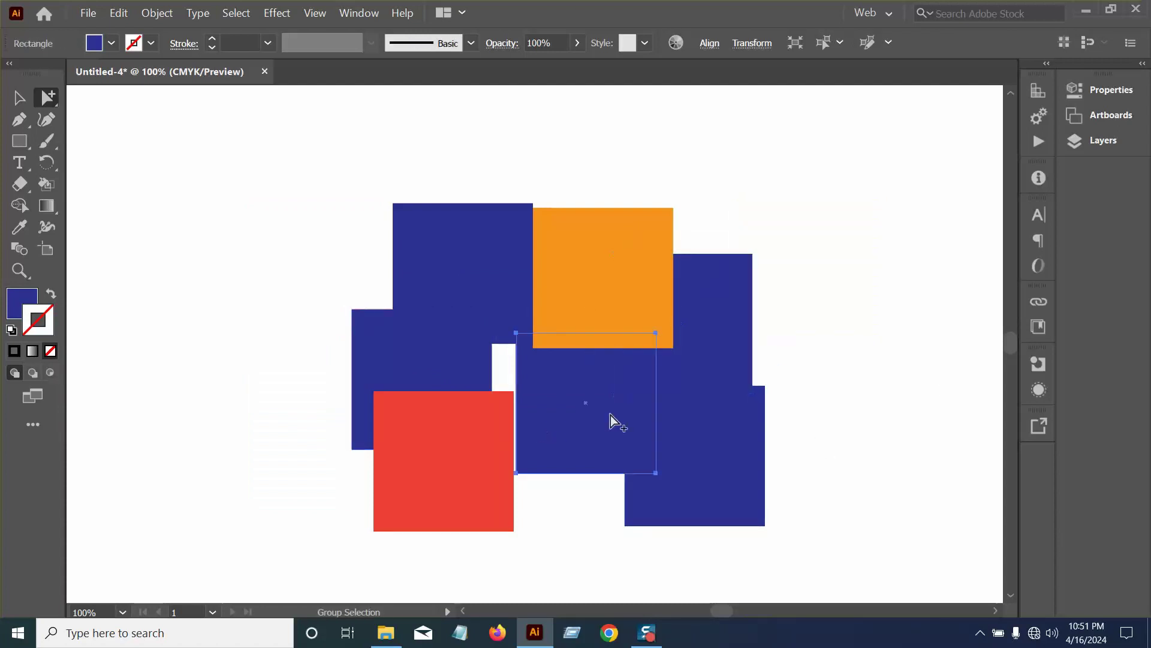
Fill the rightmost upper square with yellow and the central square with light brown, leaving nothing selected.
click(97, 47)
click(50, 138)
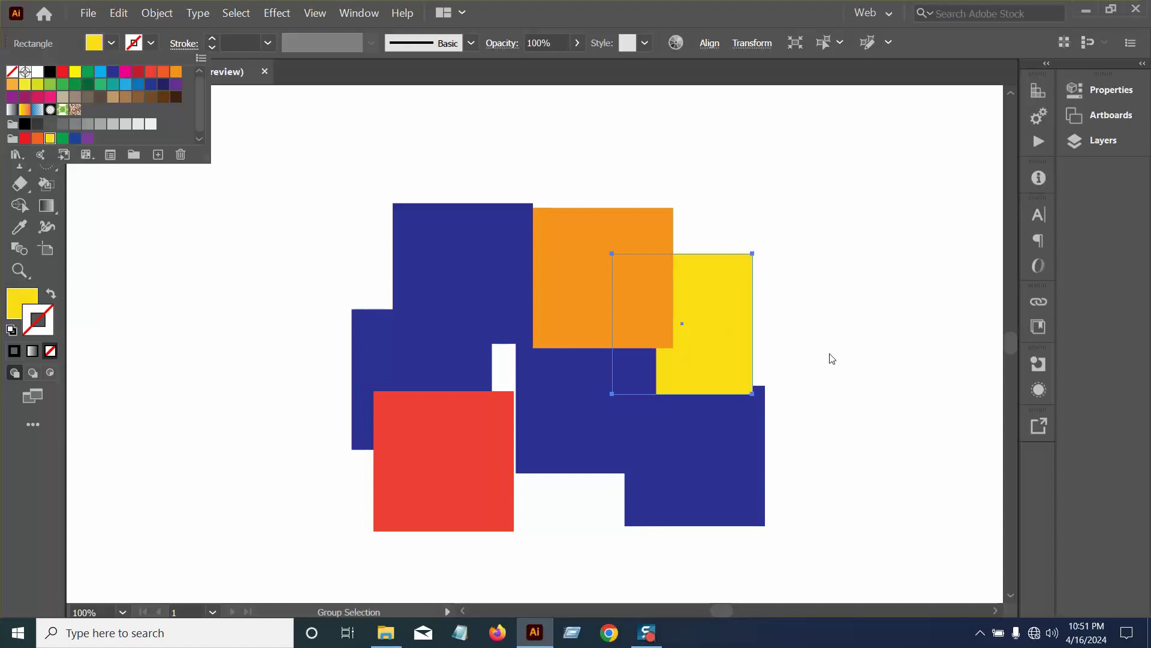
click(584, 393)
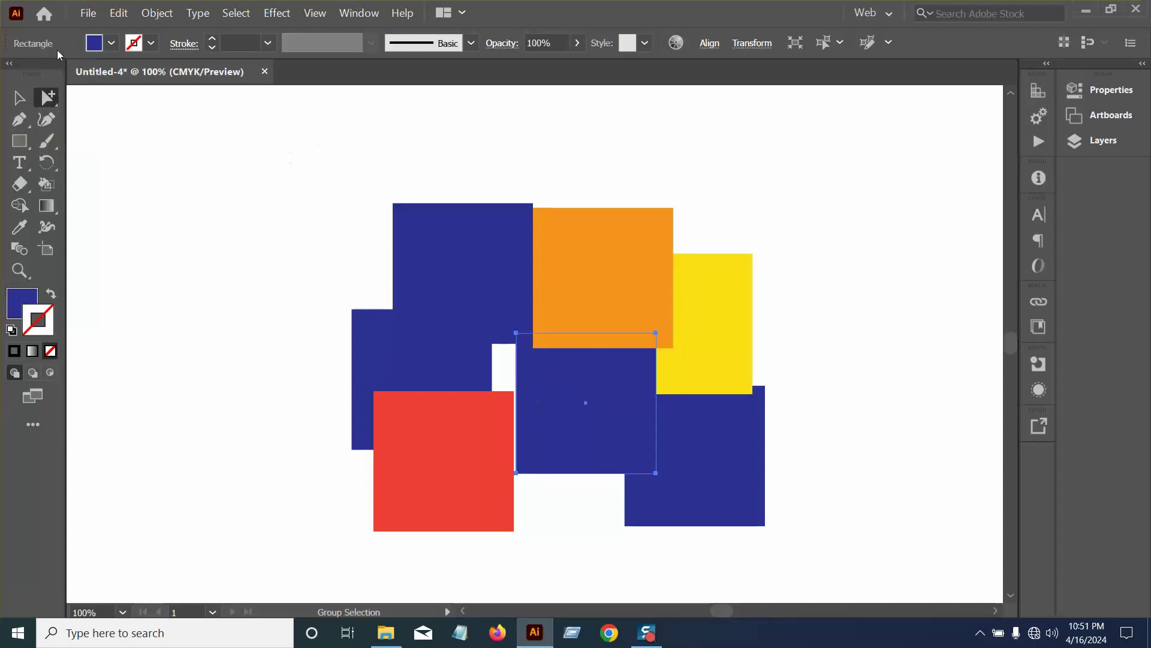
click(96, 43)
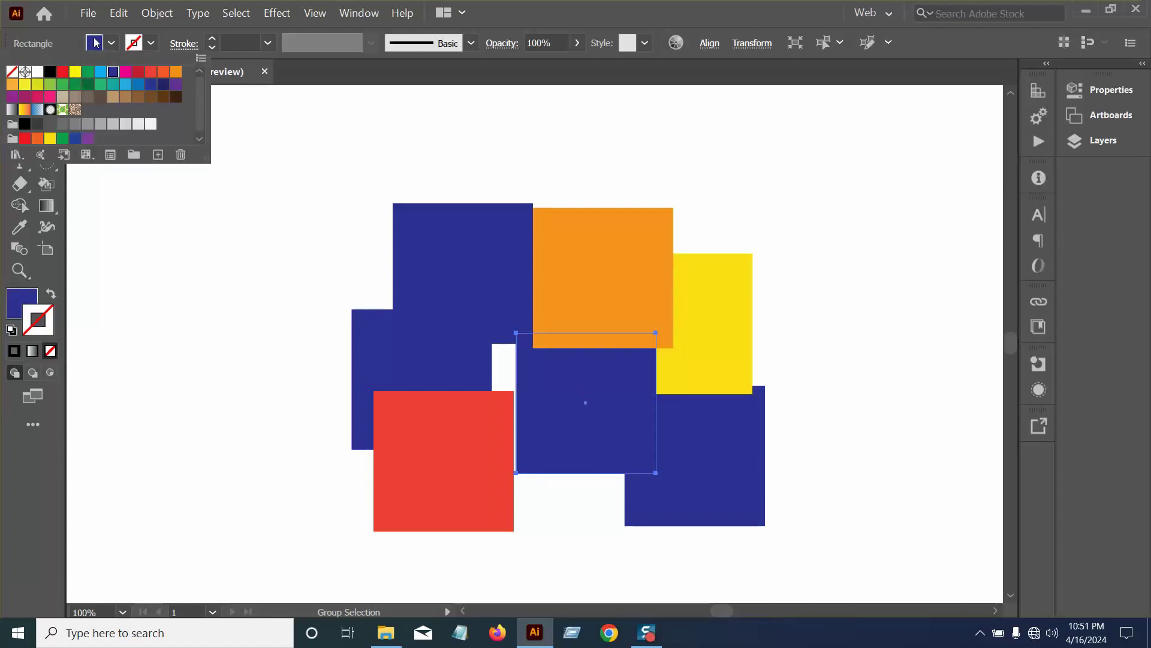
click(126, 97)
click(843, 448)
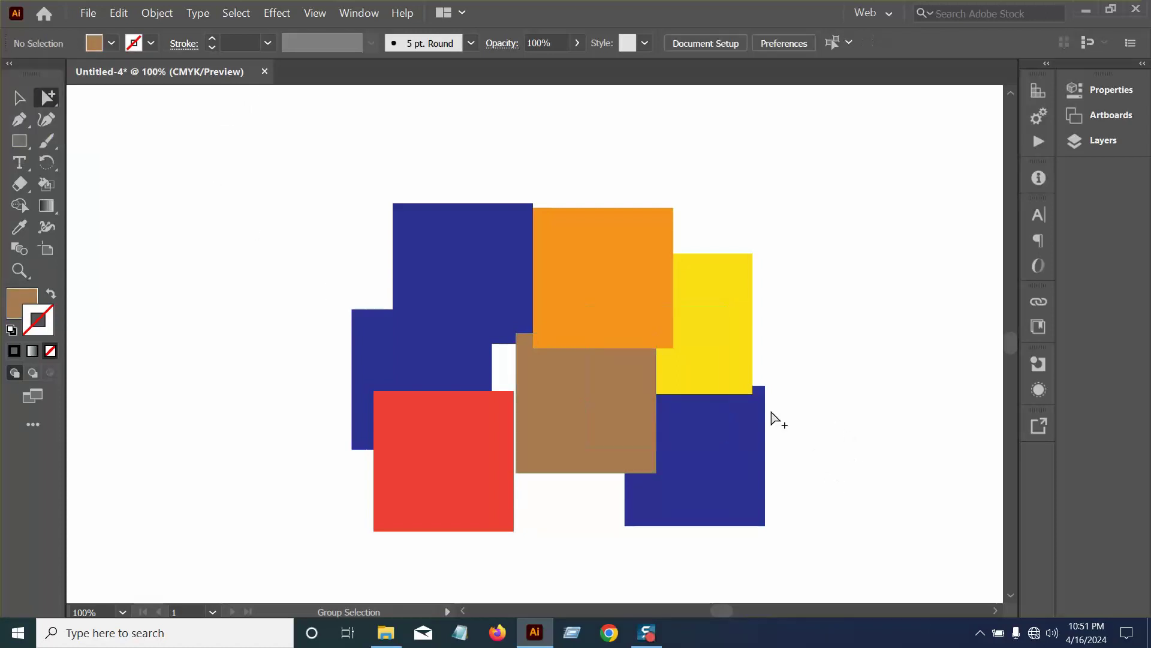
click(431, 278)
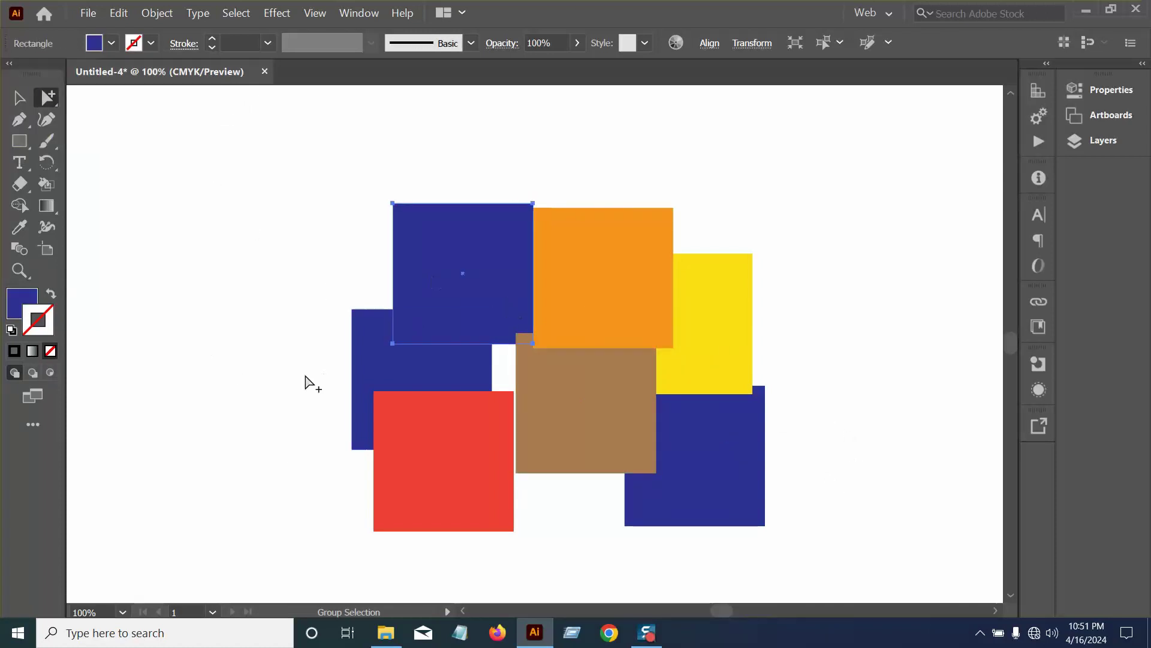
click(342, 368)
Switch to the Selection tool, move the whole group of squares slightly up and to the right on the artboard, and deselect it.
key(ctrl+minus)
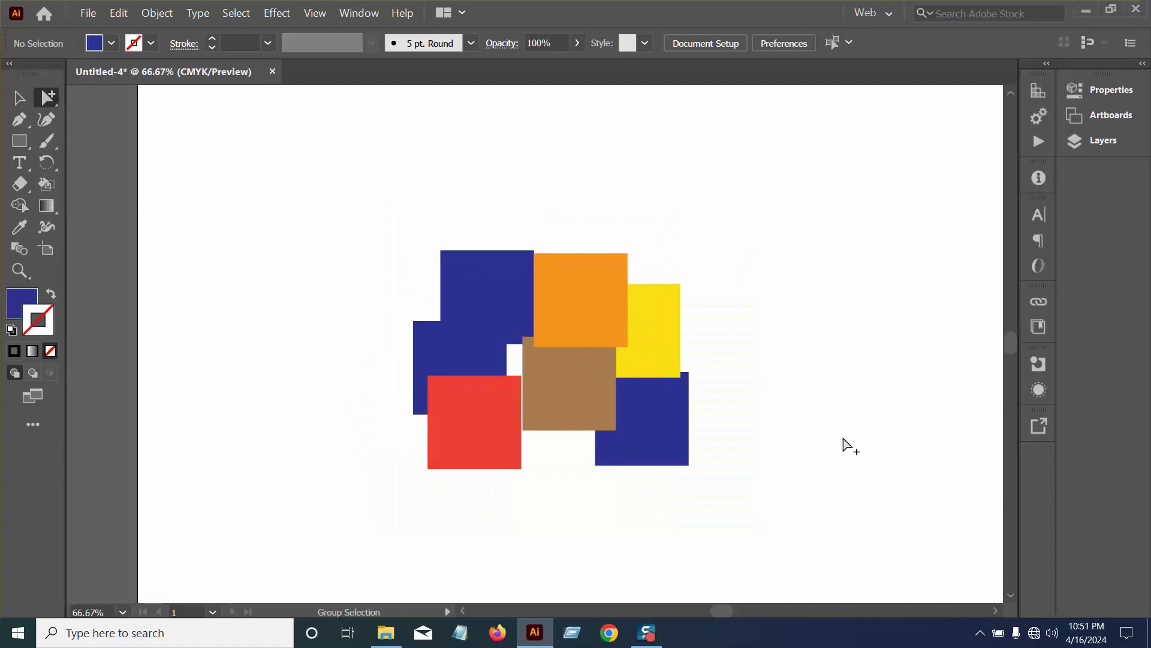
click(19, 97)
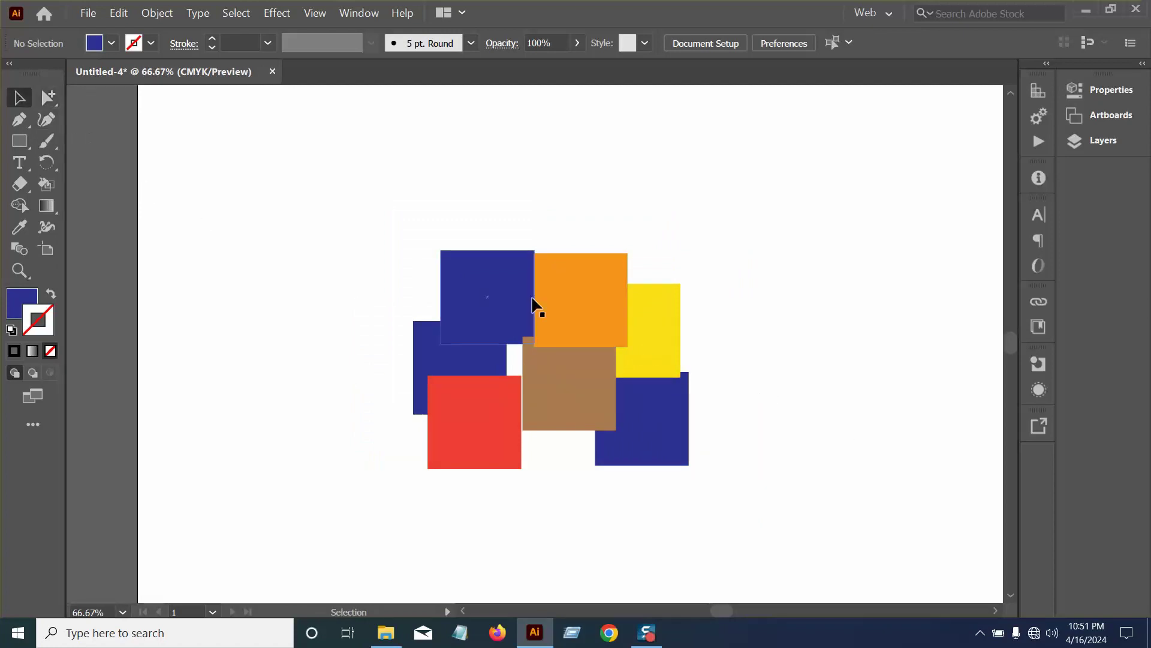
click(582, 378)
drag(660, 455, 646, 347)
click(692, 373)
drag(627, 304, 663, 383)
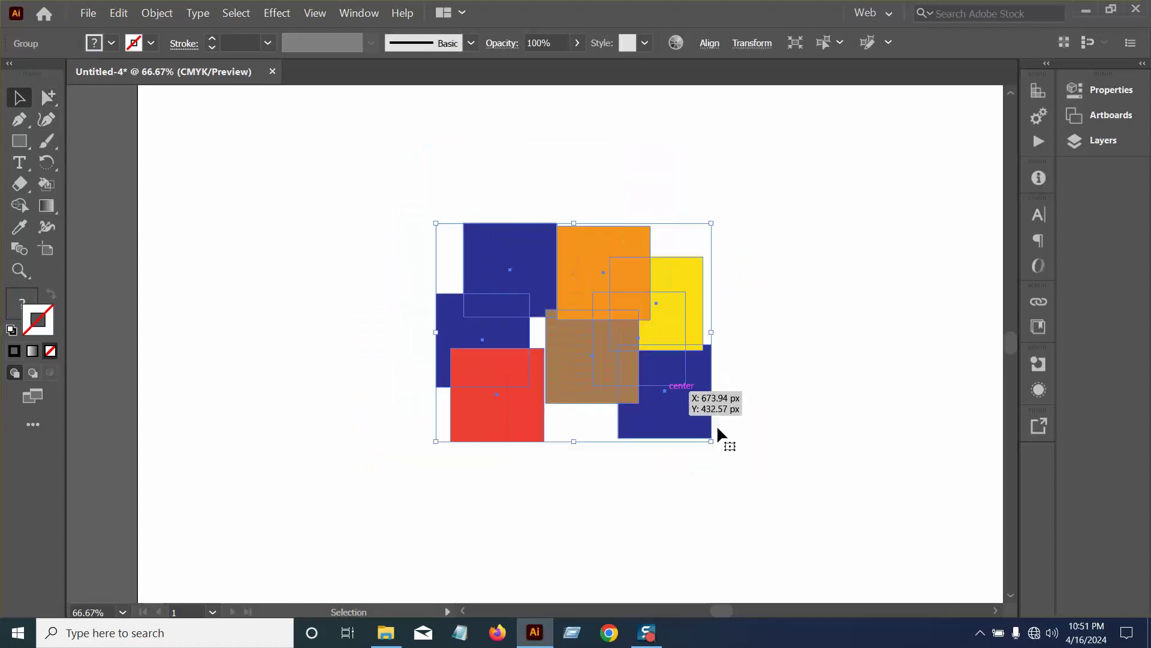
click(807, 466)
key(ctrl+plus)
key(ctrl+plus)
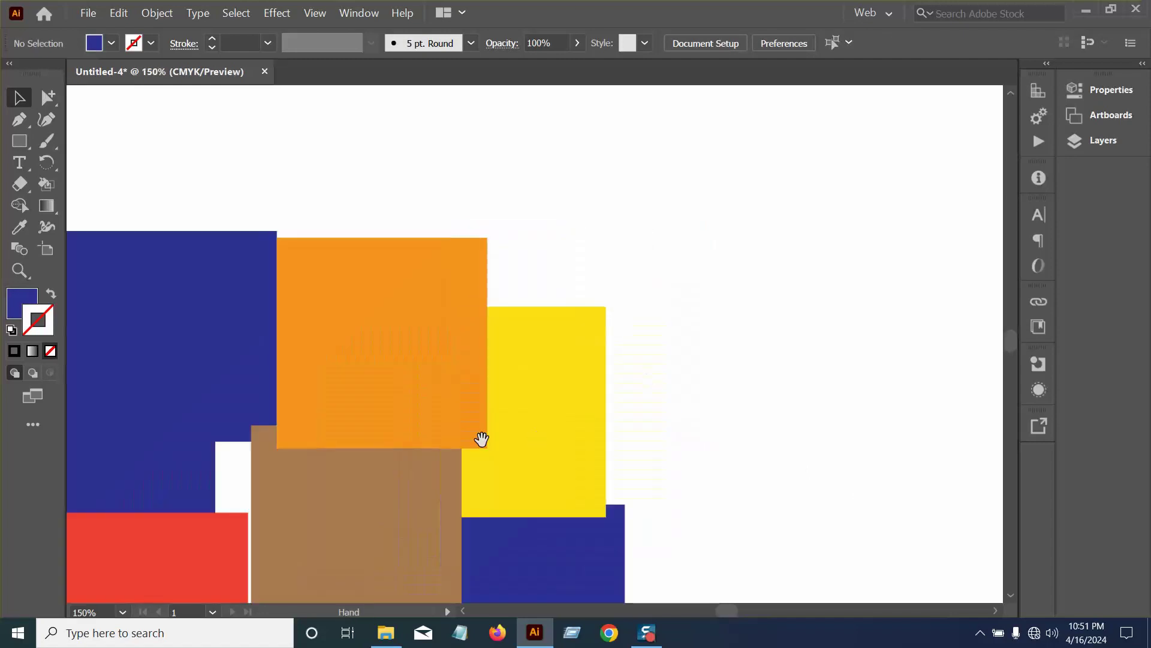
drag(480, 439, 710, 339)
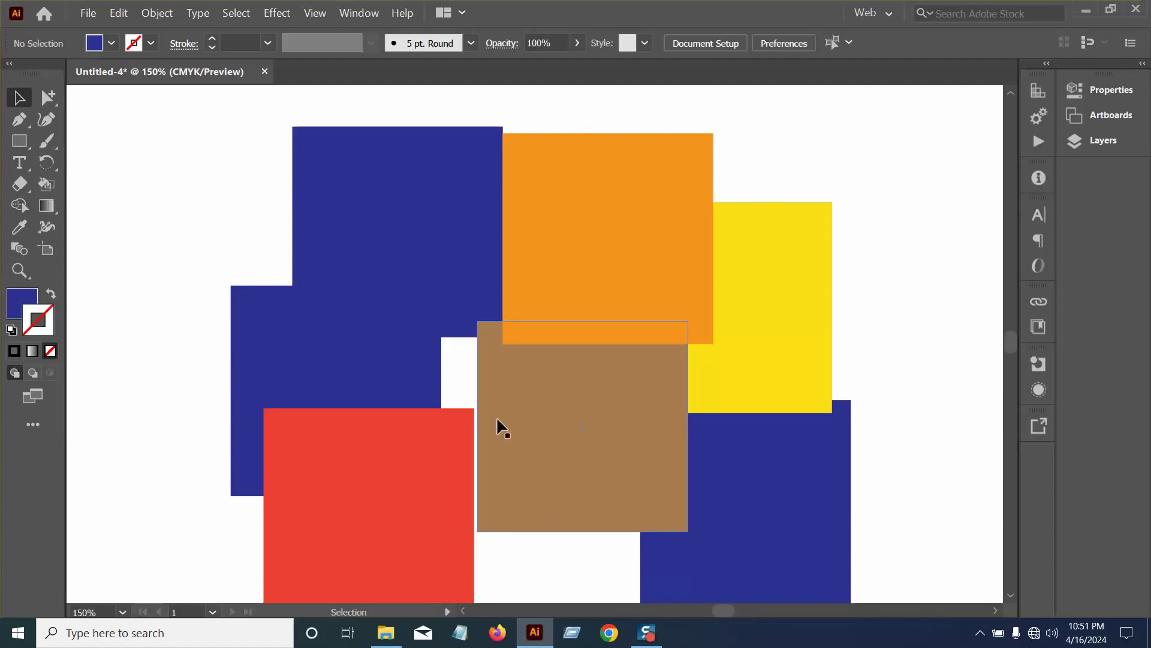
key(ctrl+minus)
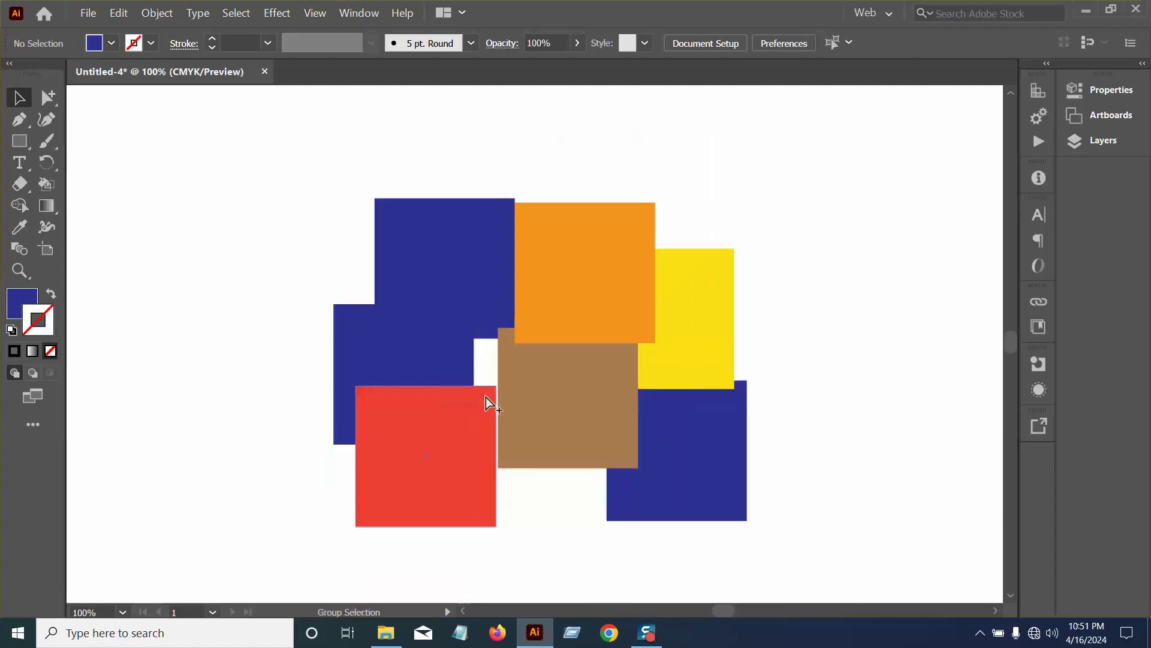